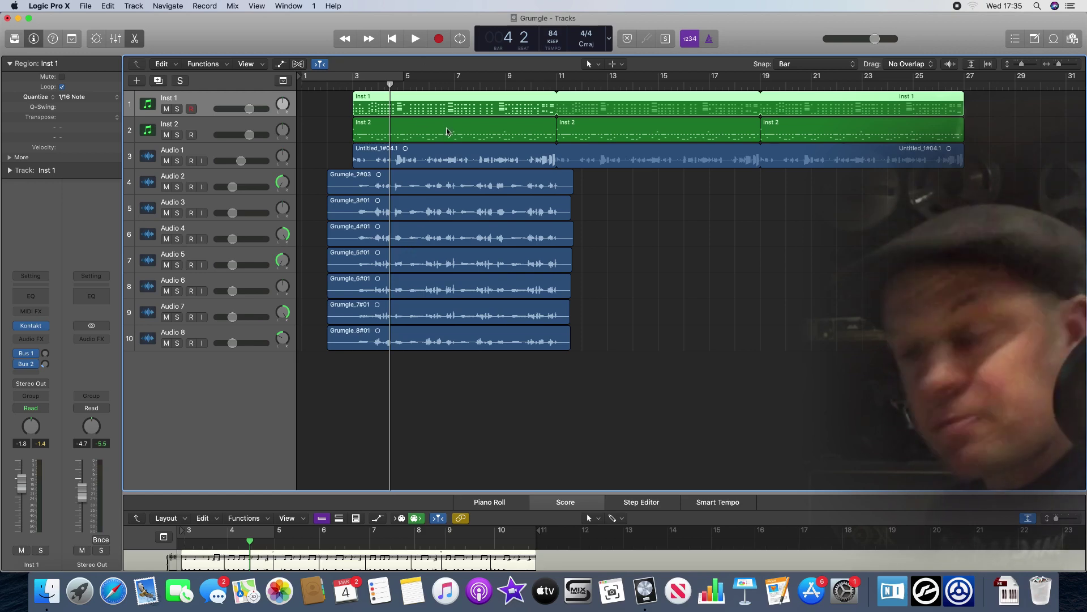
Step: Play the arrangement from bar 3 and return the playhead to bar 3
key(comma)
key(comma)
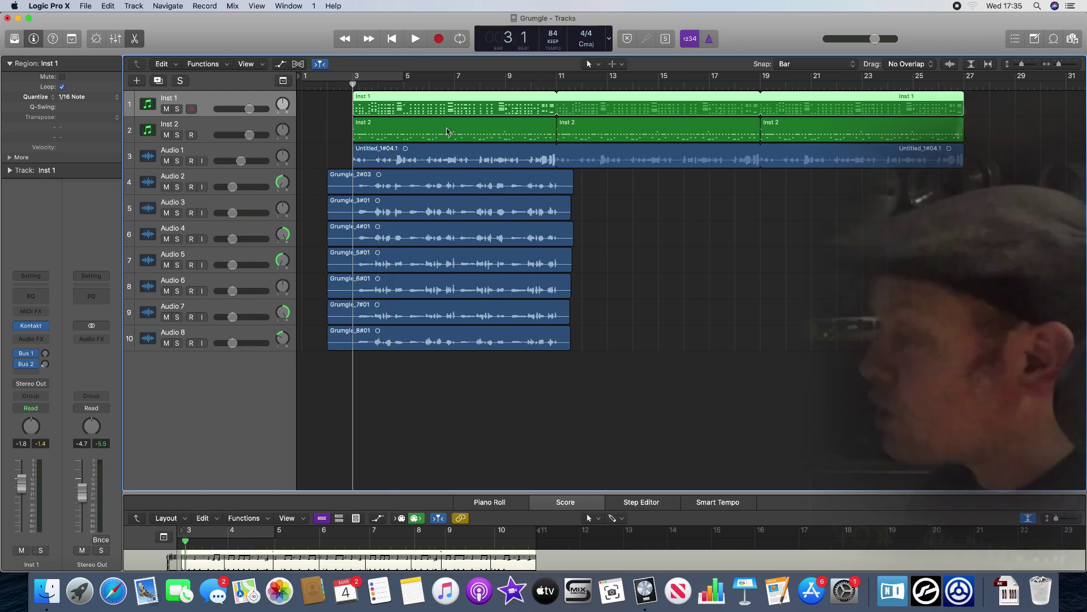
key(space)
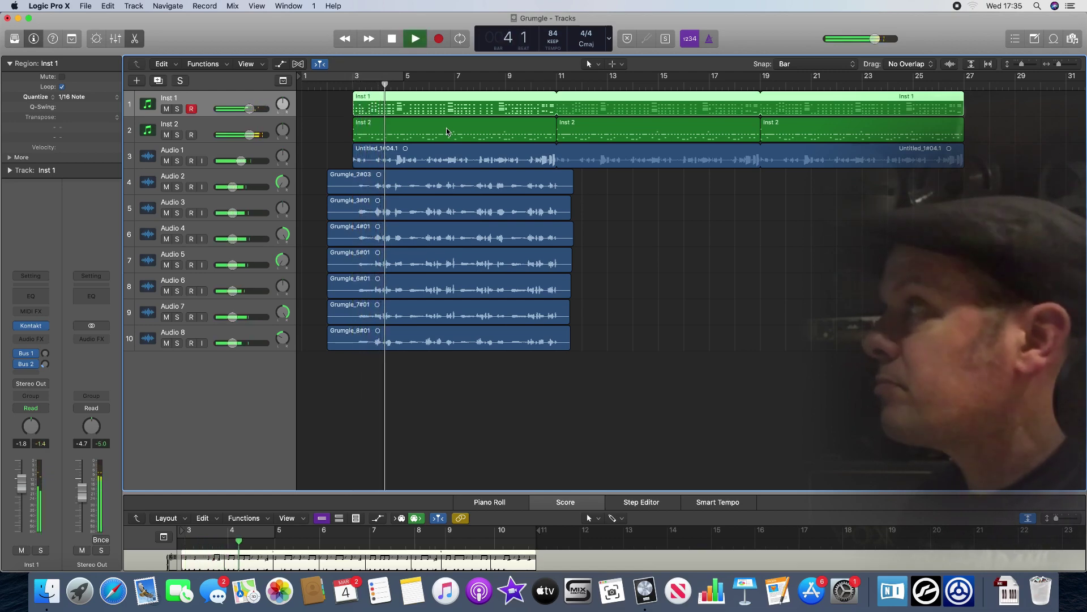
key(space)
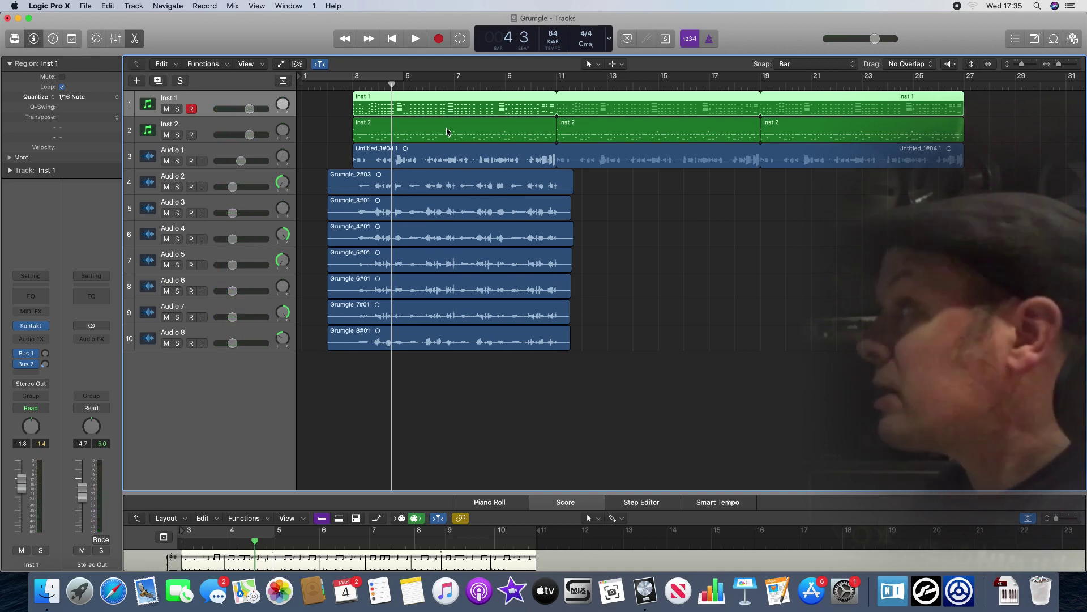
key(comma)
key(comma)
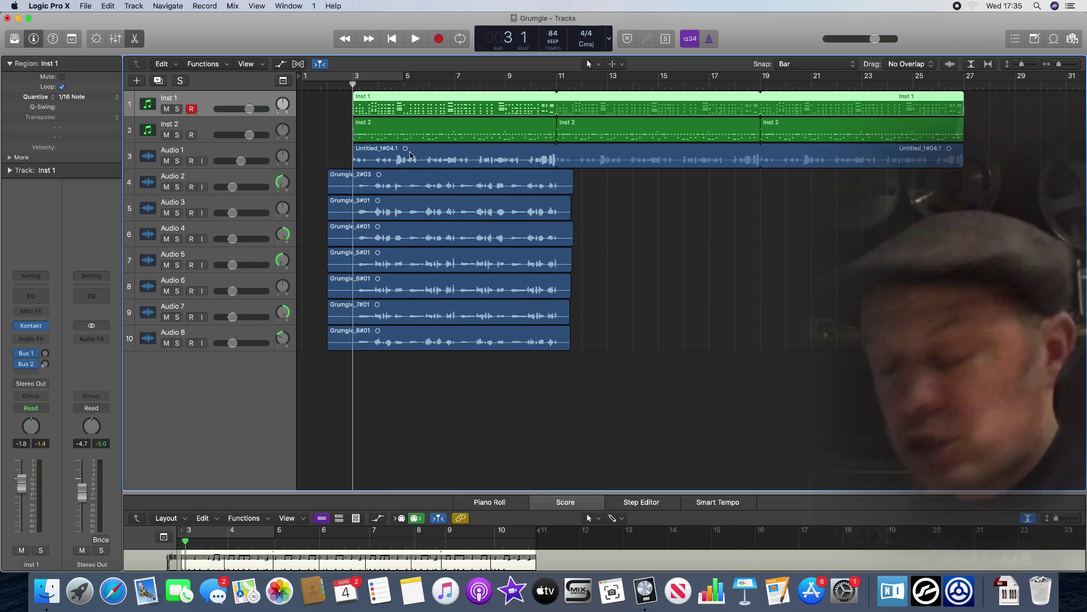
Step: Open the mixer in an enlarged window and set the Audio 2 volume to -13.4 dB
key(super+2)
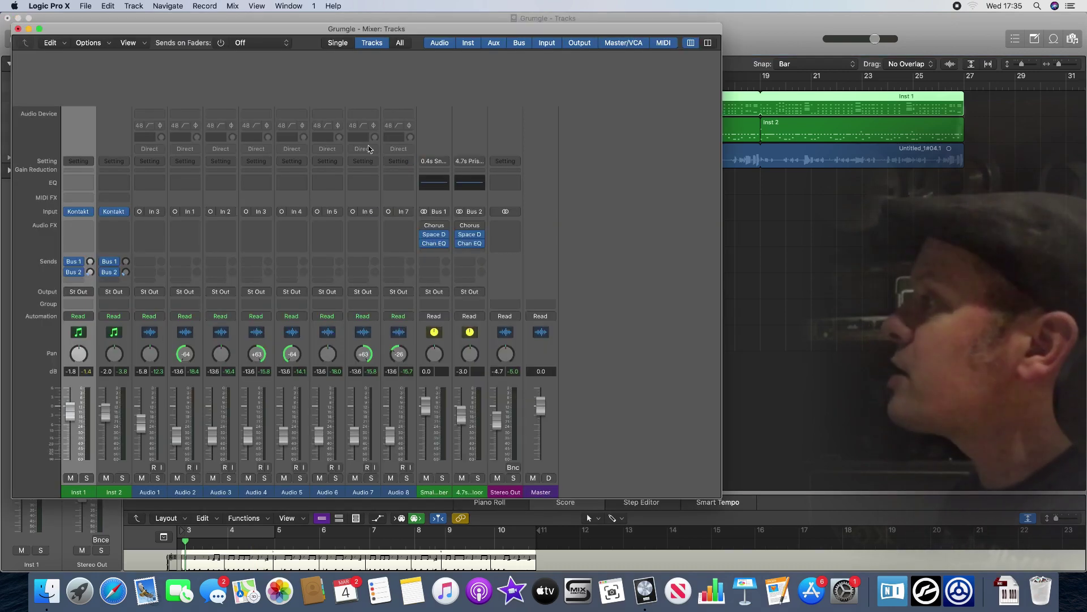
drag(721, 496, 855, 517)
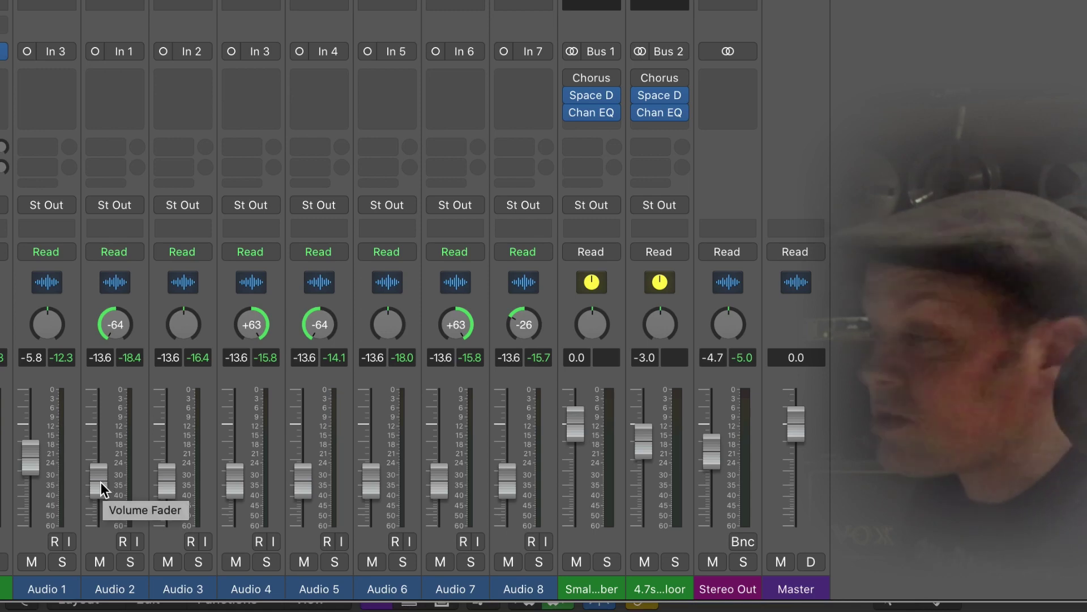
drag(100, 481, 98, 482)
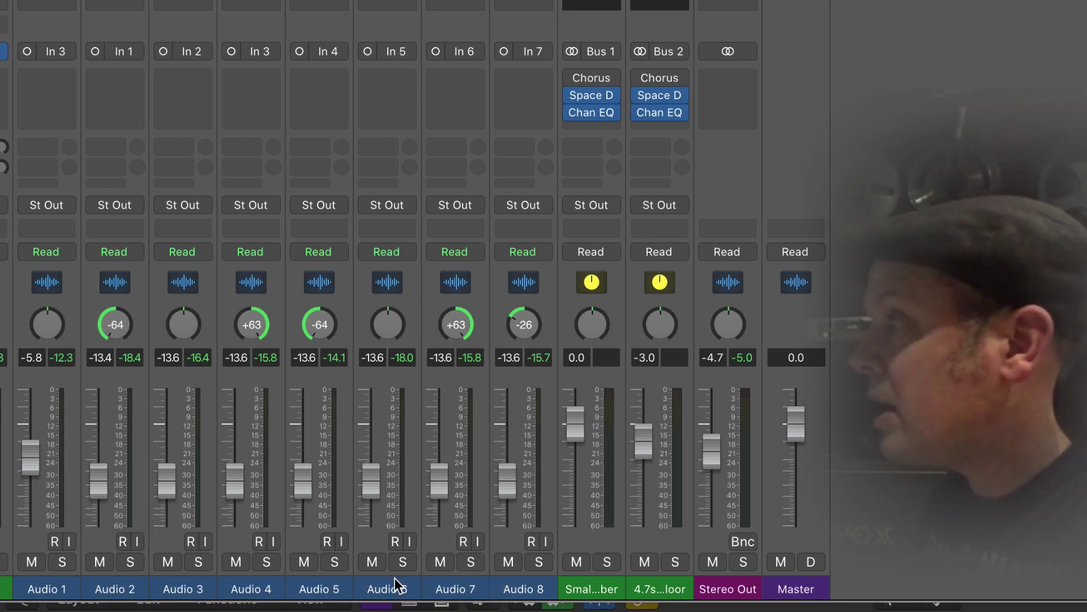
Step: Raise the volumes of Audio 2 through Audio 8 together, Audio 2 to 0.2 dB and the others to 0.0 dB
click(112, 586)
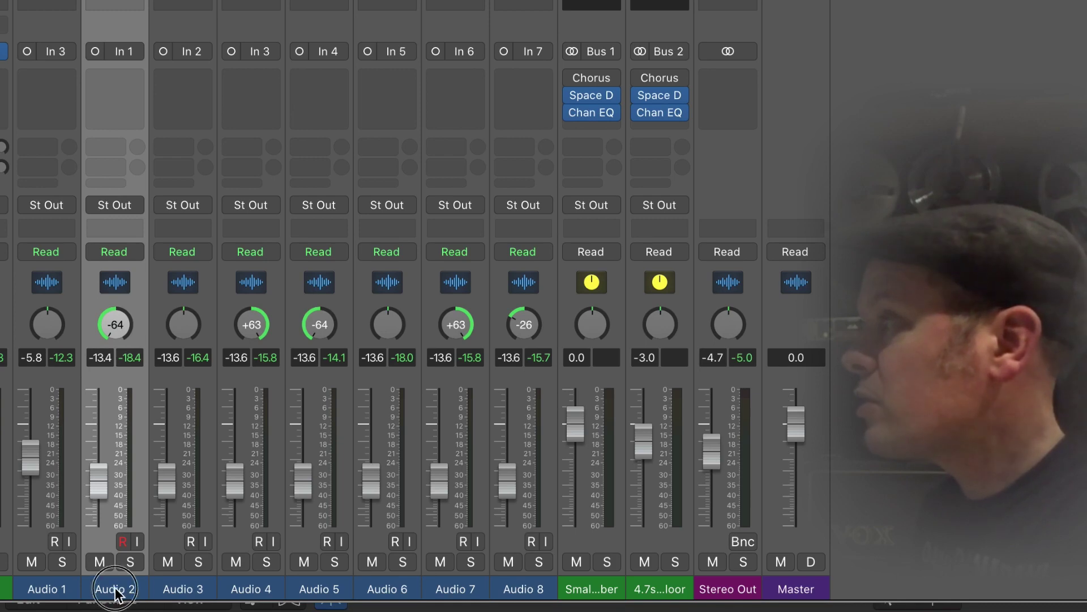
drag(116, 587, 517, 589)
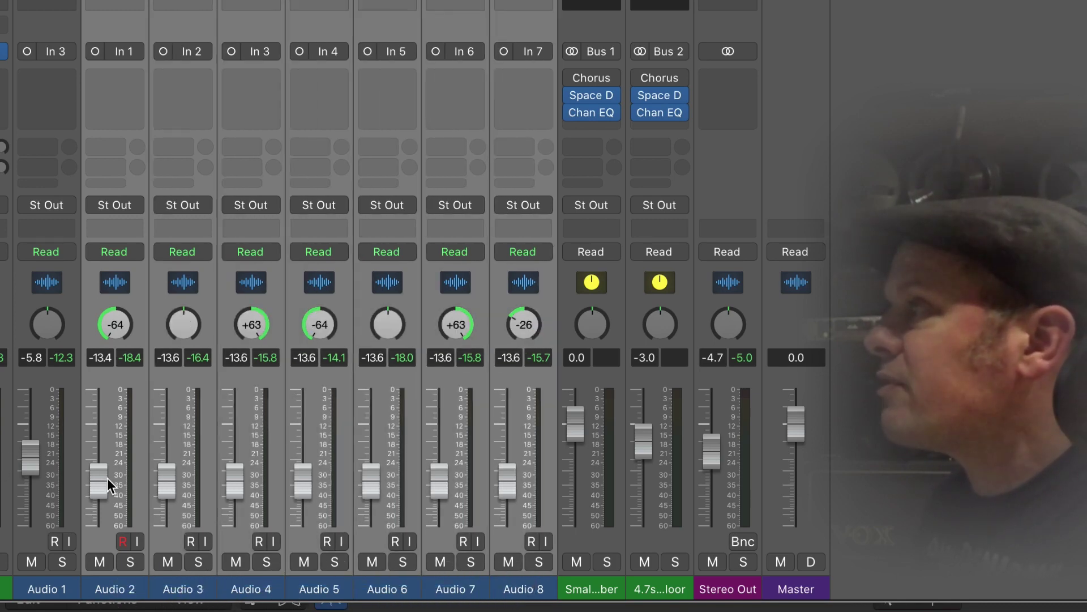
drag(107, 478, 99, 375)
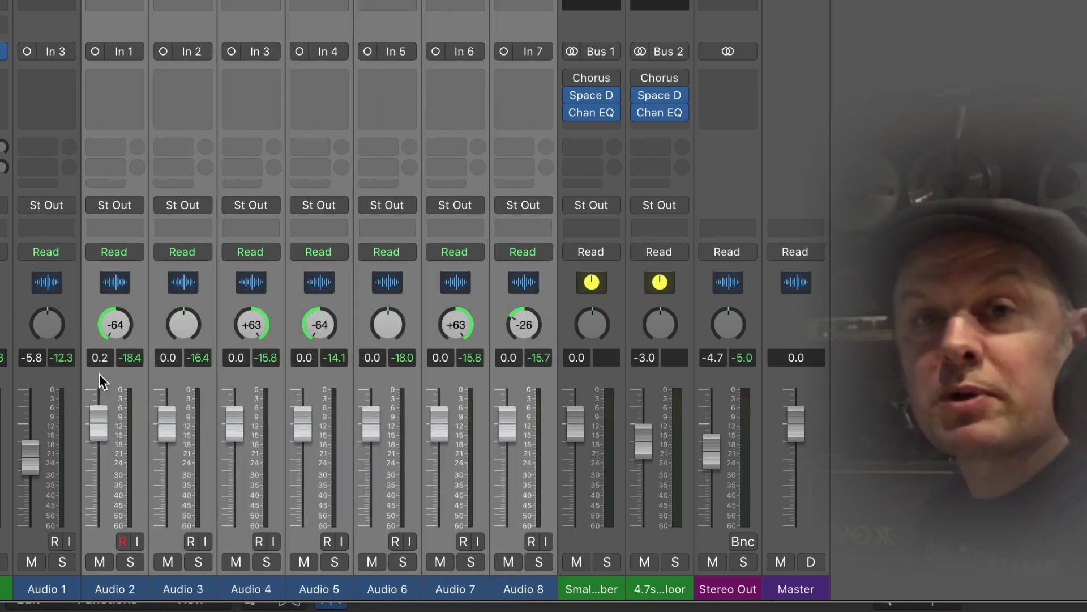
Step: Route the outputs of Audio 2 through Audio 8 to Bus 3 and rename the resulting aux channel violins
click(115, 206)
mouse_move(144, 295)
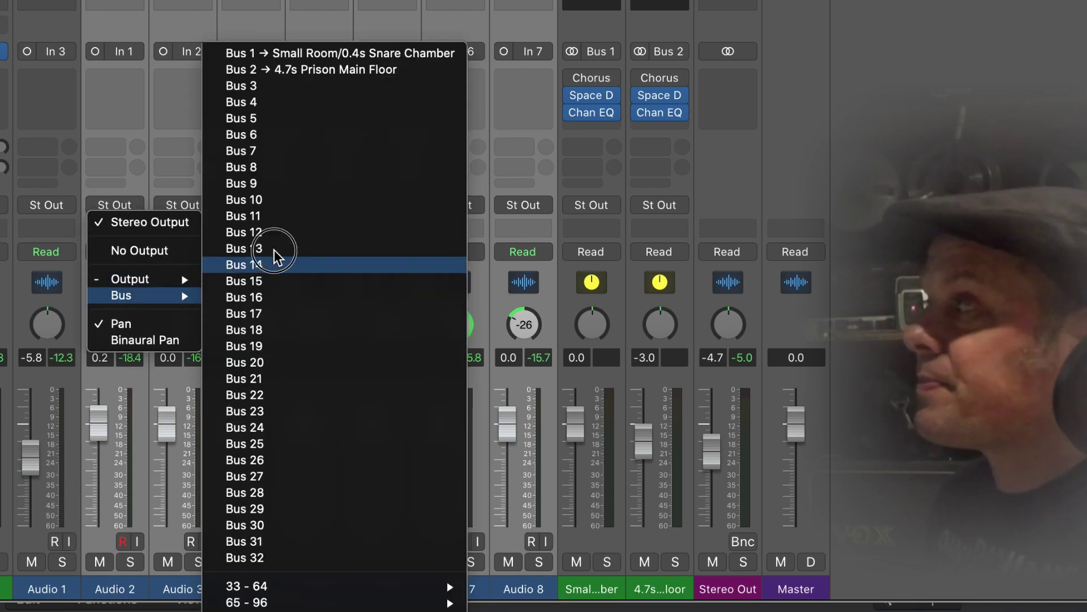
click(288, 87)
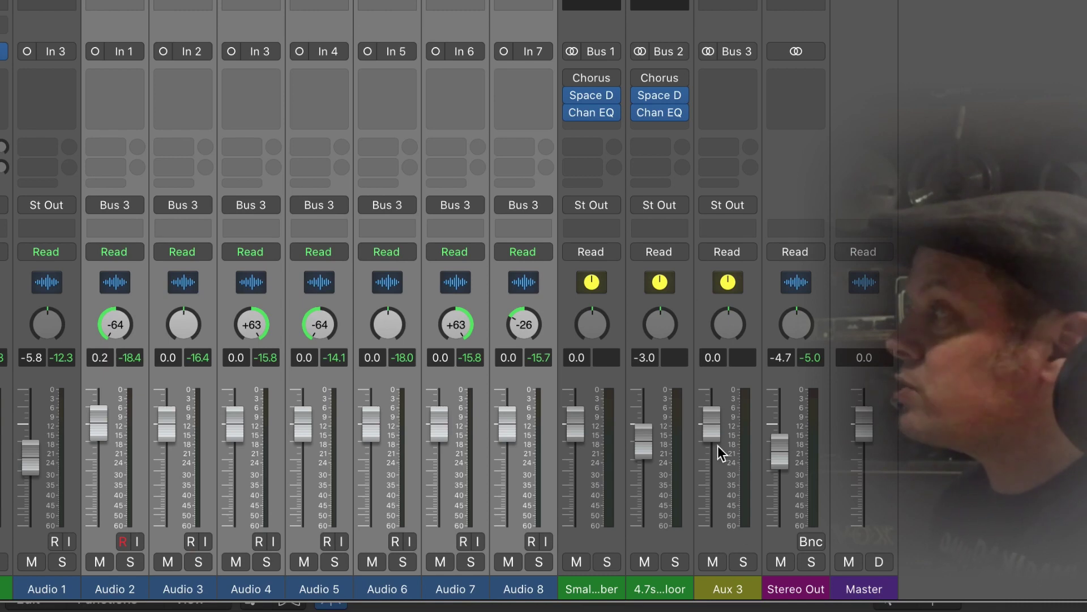
double_click(728, 589)
text(viol)
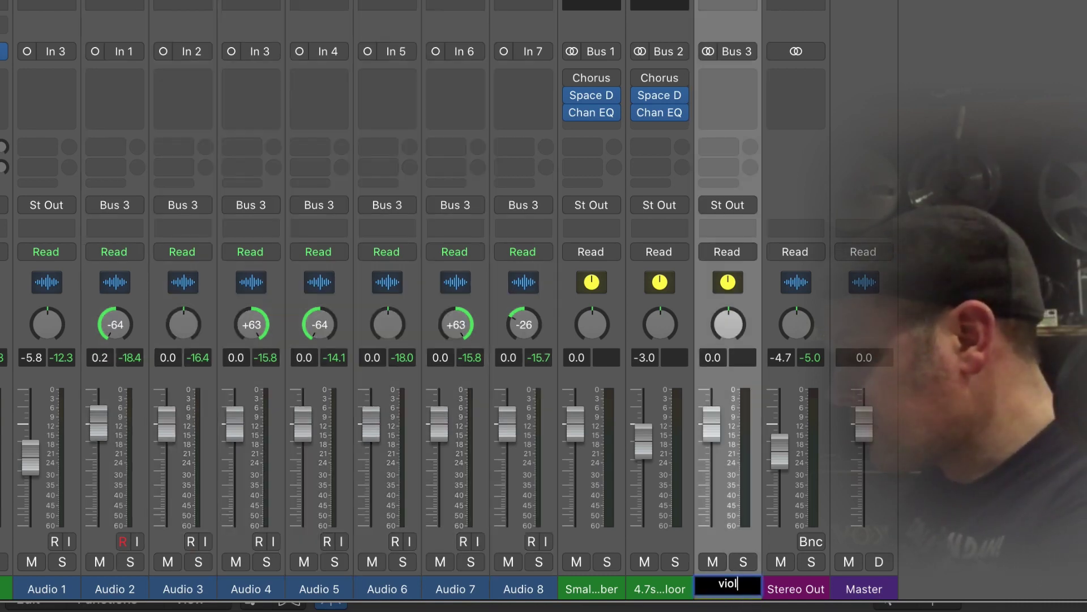
text(ins)
key(Return)
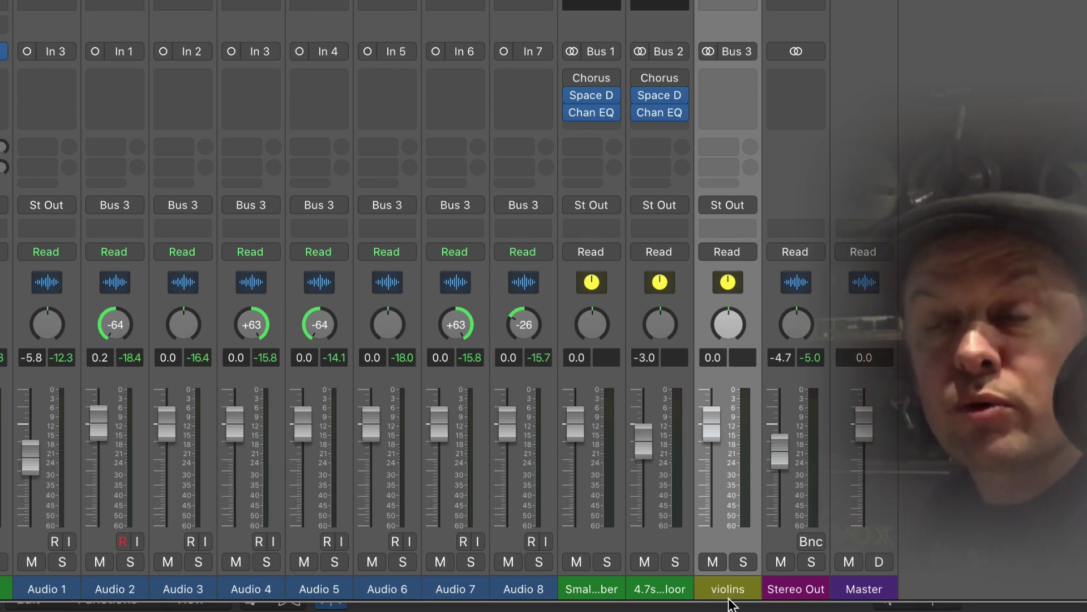
Step: Lower the violins channel volume to -17.2 dB, and readjust it to -15.2 dB during playback
drag(714, 426, 698, 545)
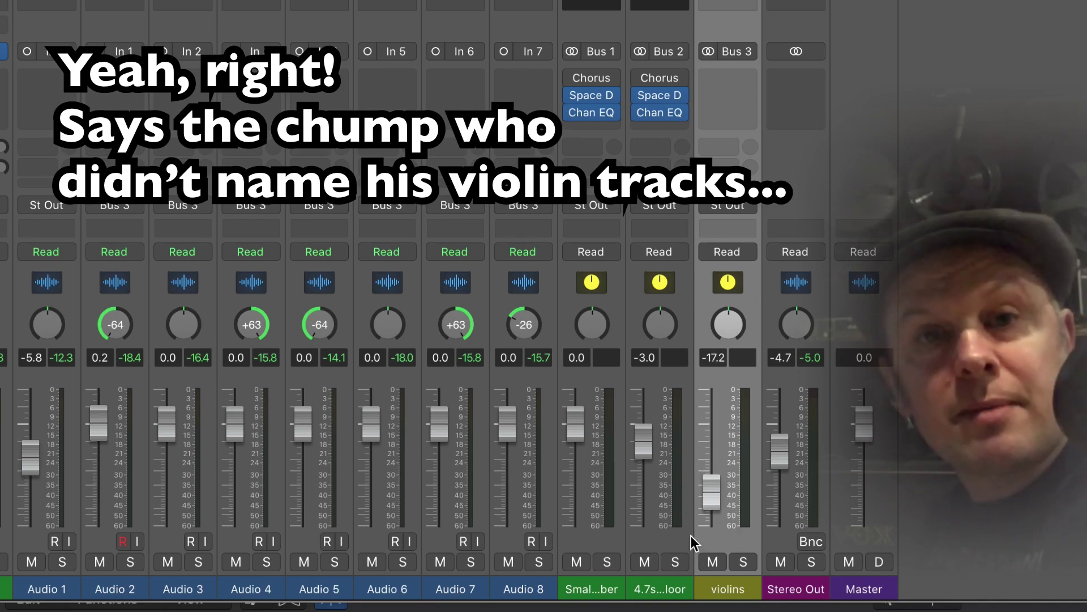
key(space)
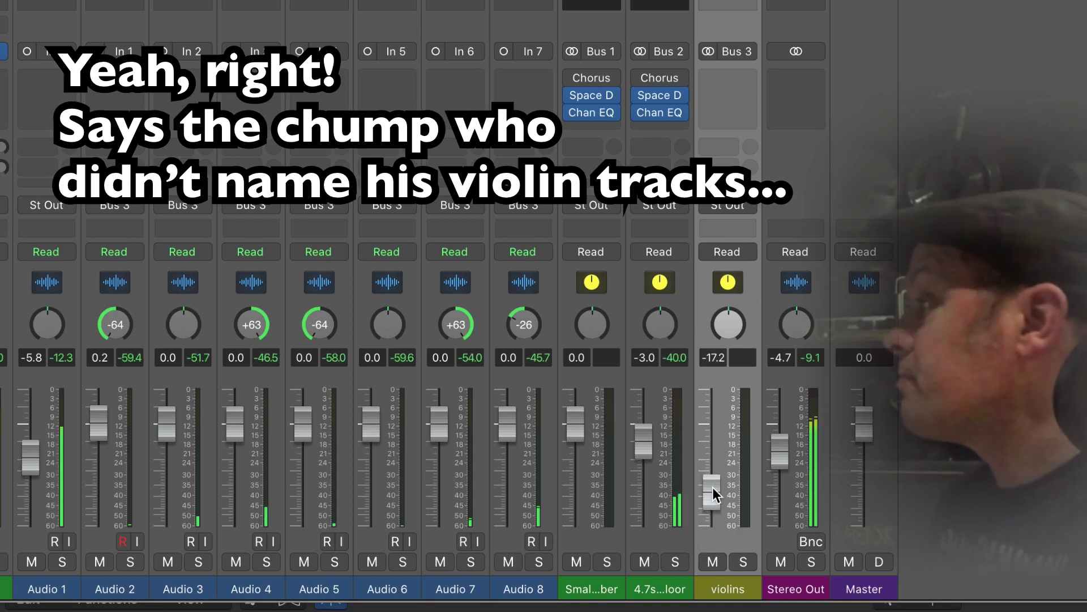
mouse_move(712, 494)
mouse_down()
mouse_move(687, 515)
mouse_move(704, 485)
mouse_move(697, 492)
mouse_up()
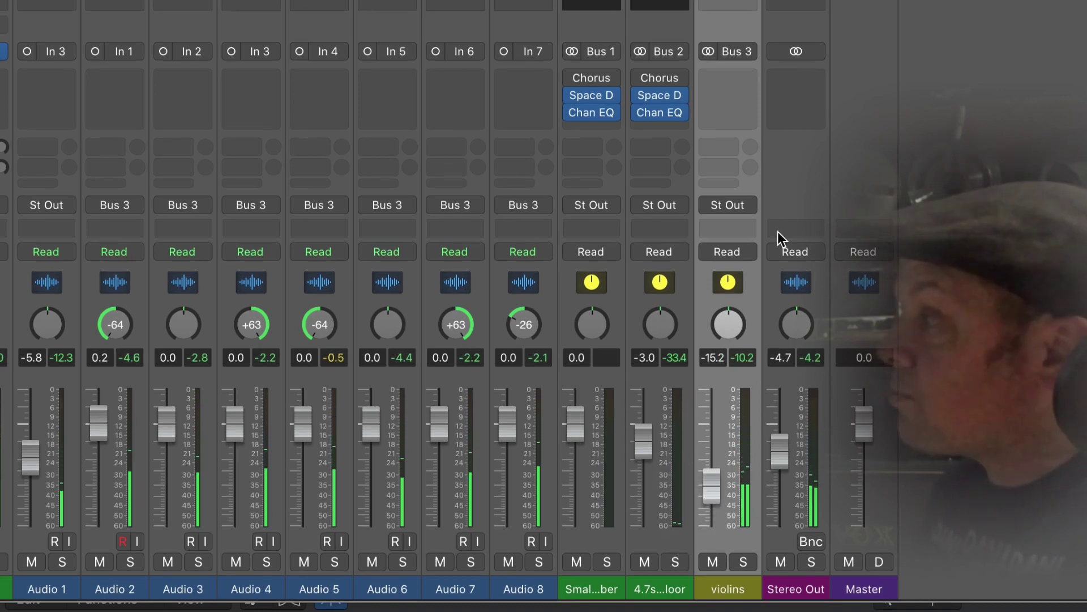
Step: Insert a stereo Gain plug-in on the violins channel, lower its gain, and bring the channel's volume fader to -0.1 dB
drag(712, 490, 708, 379)
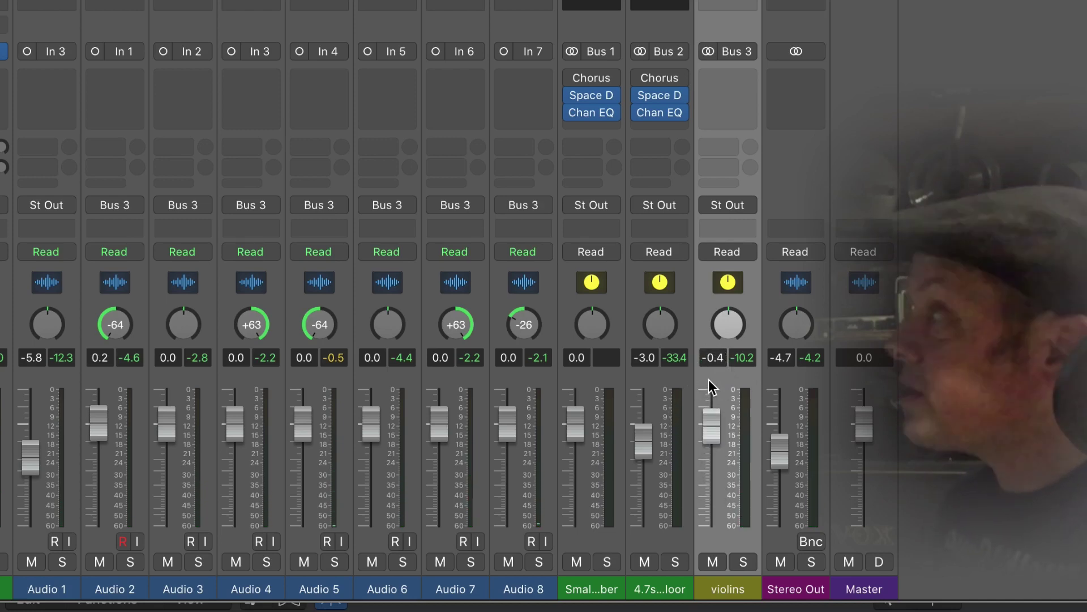
click(721, 74)
mouse_move(766, 194)
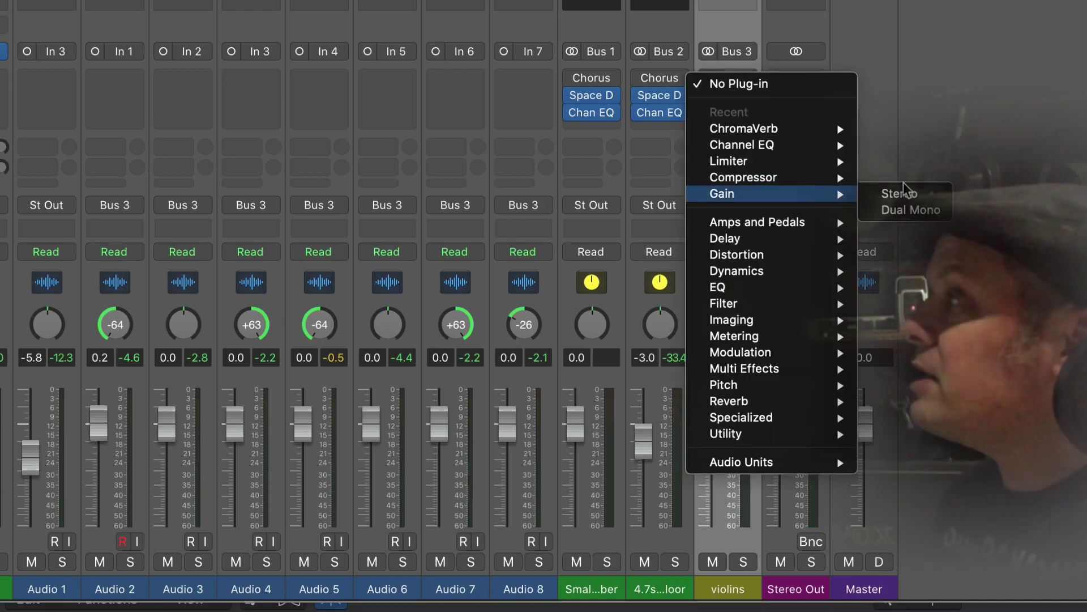
click(901, 193)
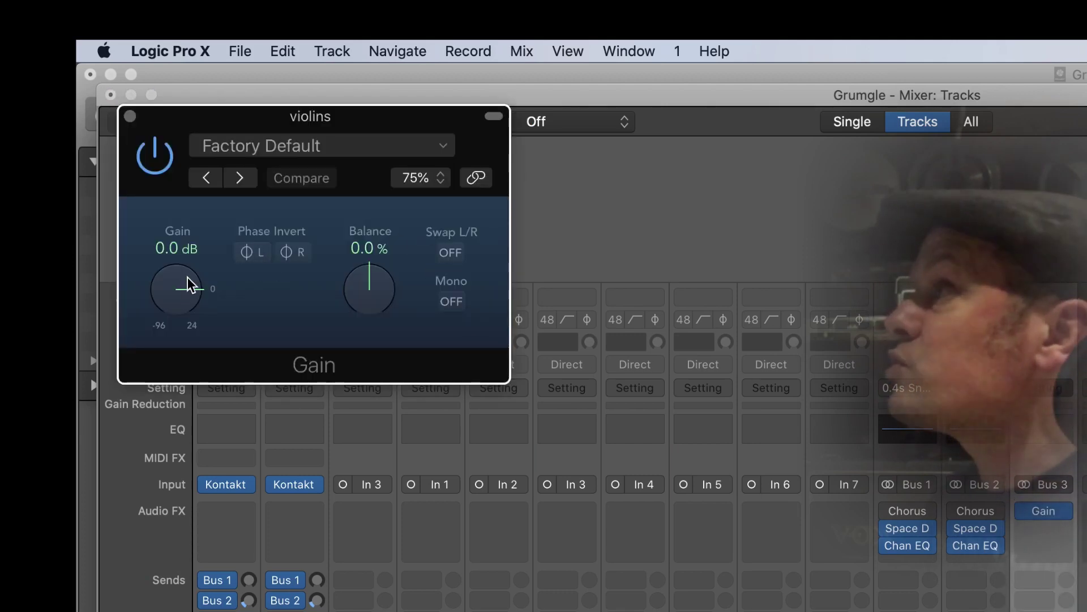
mouse_move(188, 277)
mouse_down()
mouse_move(171, 332)
mouse_move(174, 275)
mouse_up()
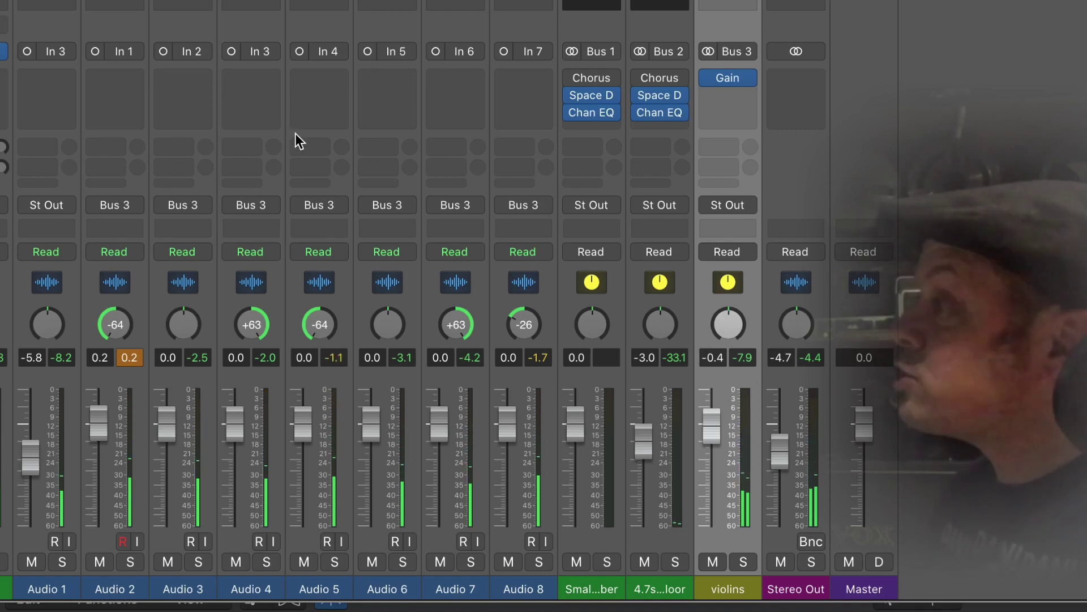
mouse_move(709, 429)
mouse_down()
mouse_move(710, 443)
mouse_move(711, 419)
mouse_up()
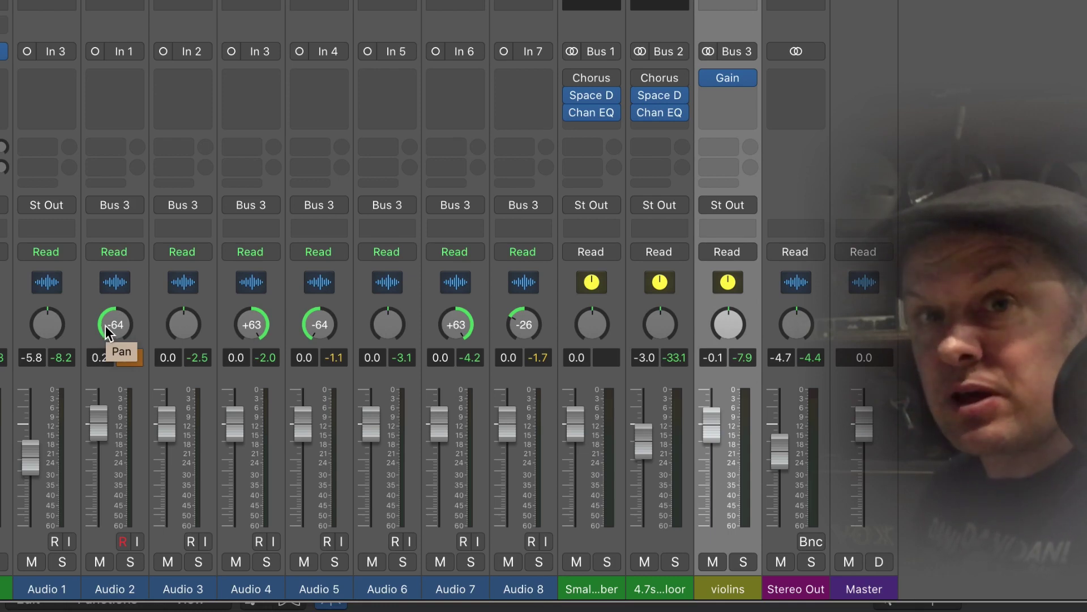
Step: Set the pan of Audio 2 to -41, Audio 4 to +40, Audio 5 to -45, Audio 7 to +40 and Audio 8 to -3
drag(106, 331, 106, 320)
drag(236, 331, 238, 358)
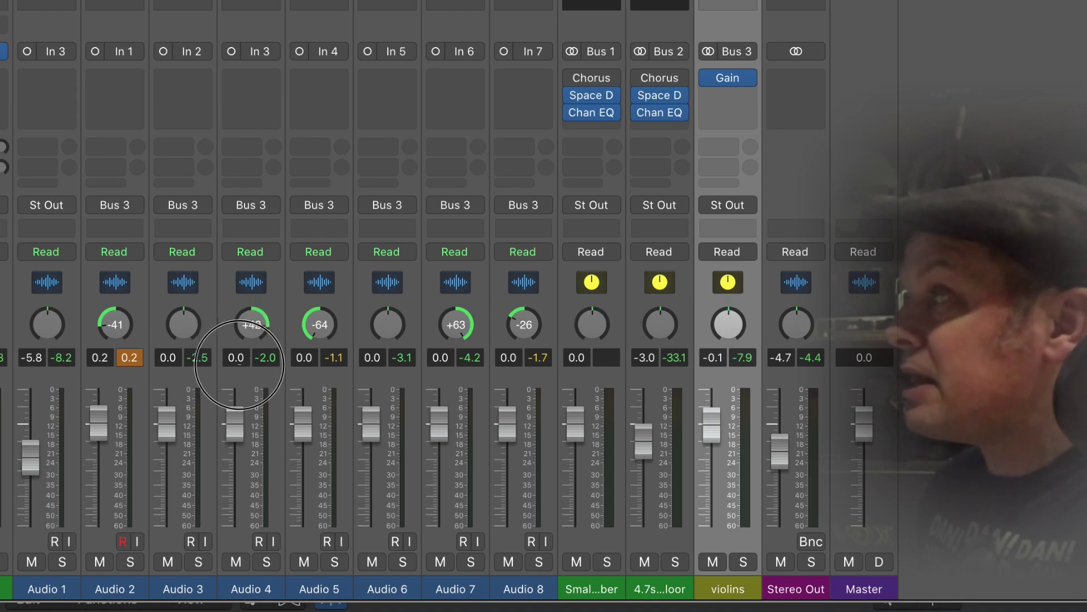
drag(315, 326, 306, 295)
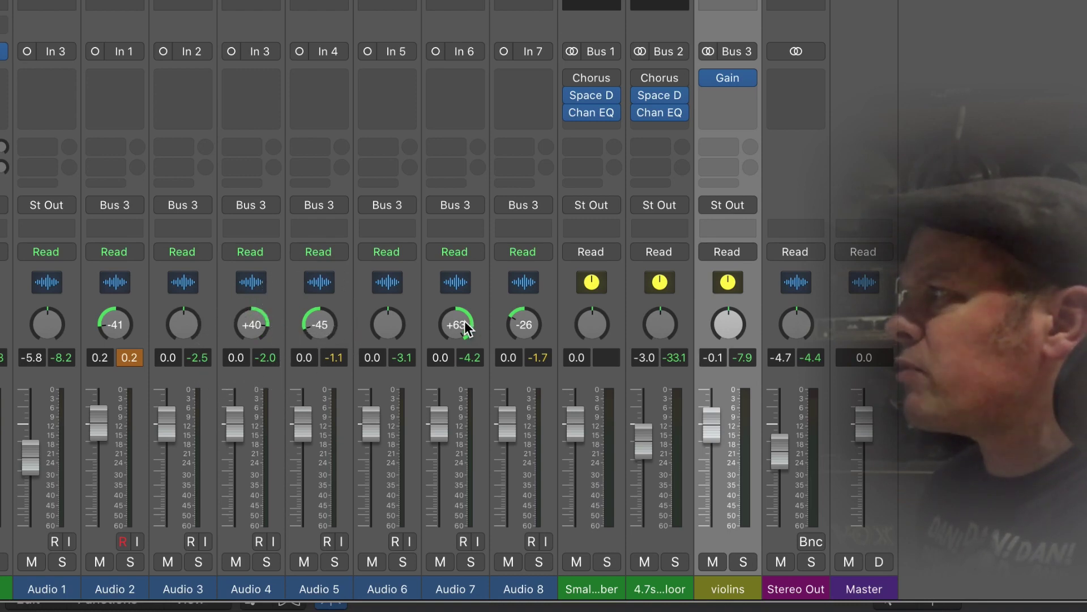
drag(453, 327, 461, 363)
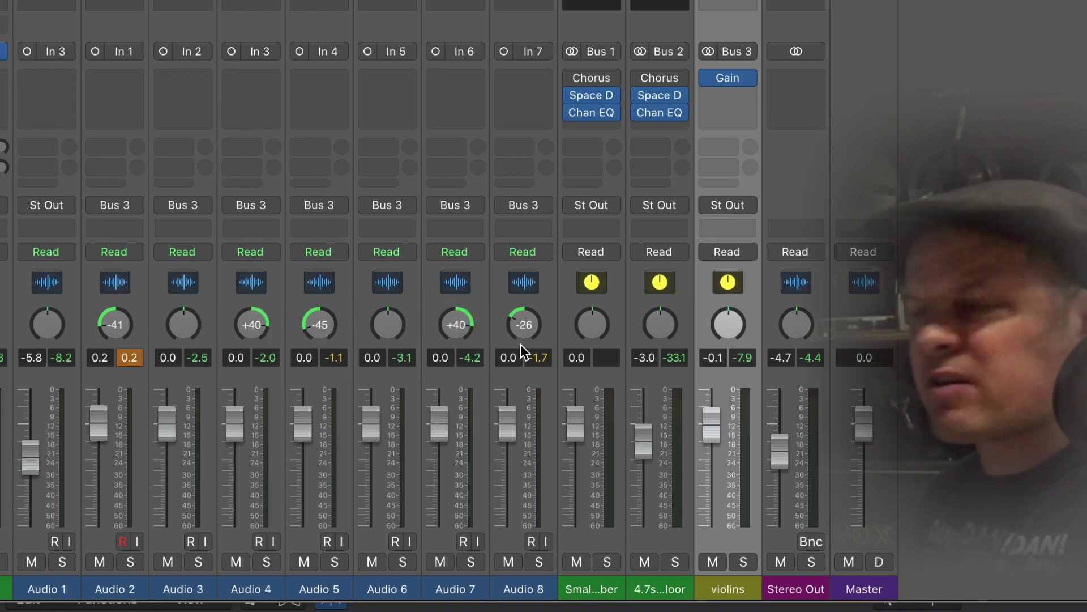
drag(532, 318, 527, 260)
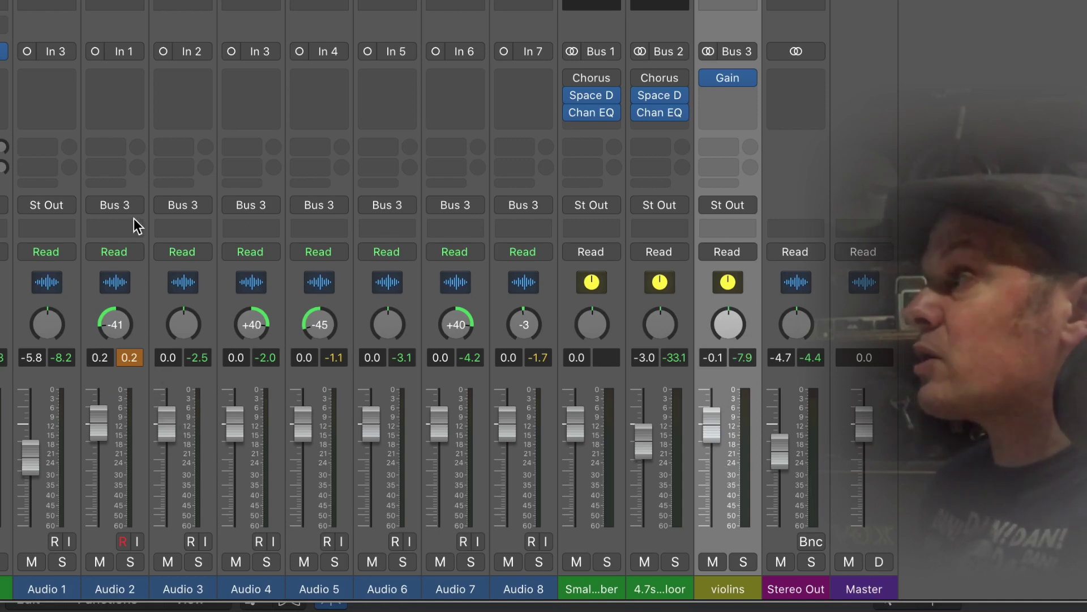
Step: Route the outputs of Audio 2 through Audio 8 directly to Stereo Output
click(129, 590)
drag(129, 590, 522, 591)
click(119, 200)
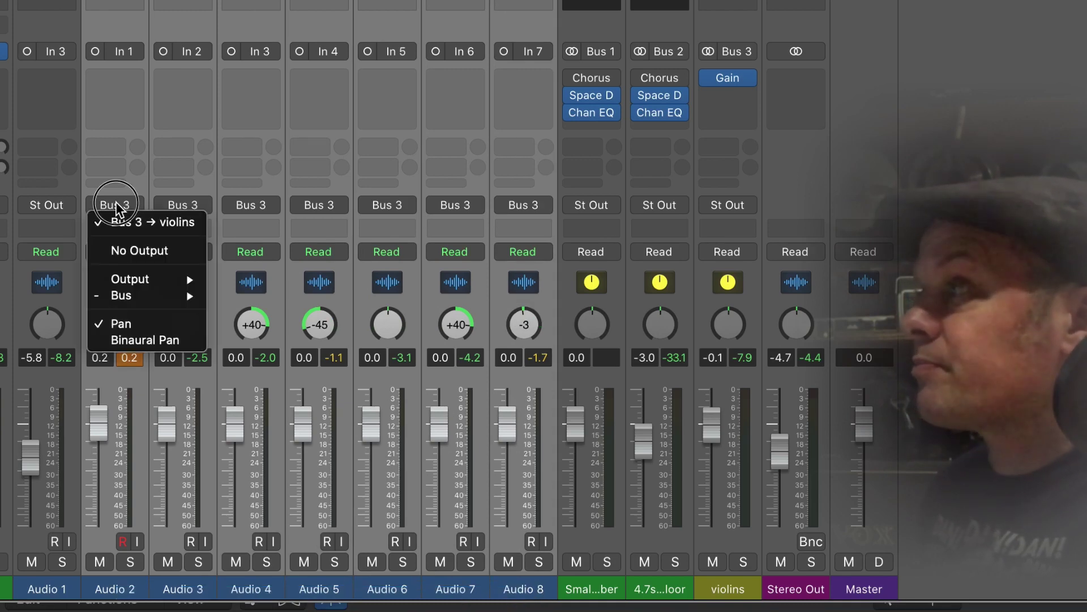
mouse_move(136, 279)
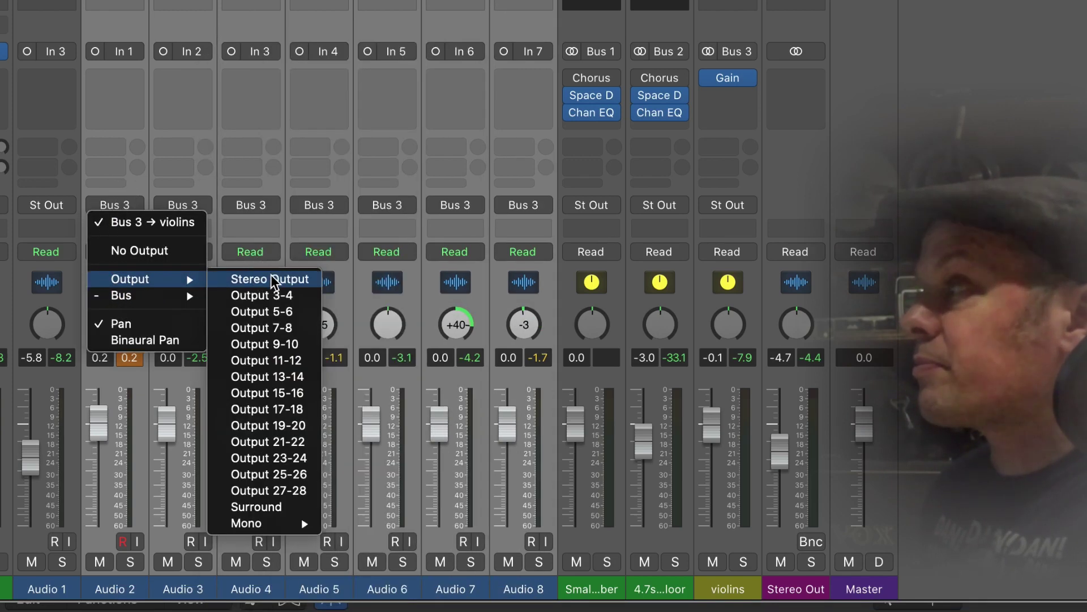
click(273, 280)
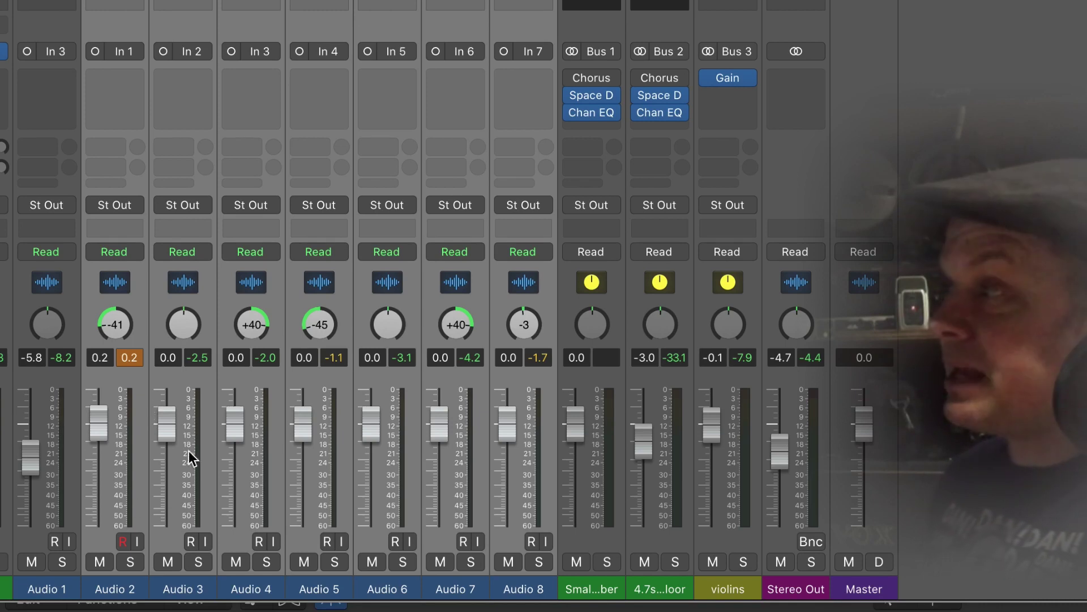
Step: Lower the volumes of Audio 2 through Audio 8 together, Audio 2 to -13.0 dB and the others to -13.2 dB, and deselect the channels
drag(93, 431, 97, 518)
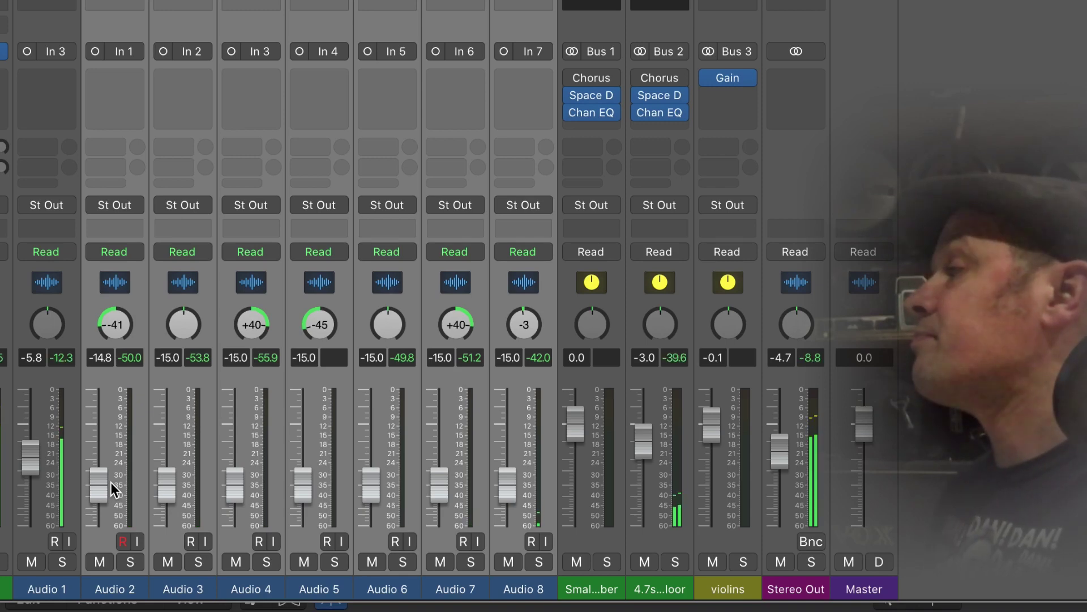
click(110, 461)
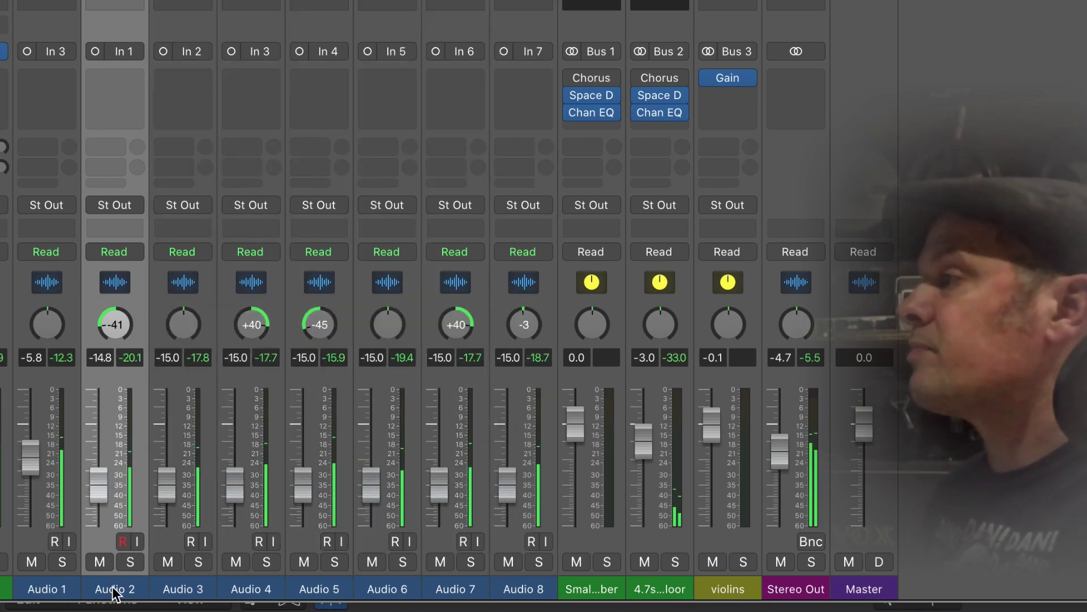
drag(113, 591, 517, 590)
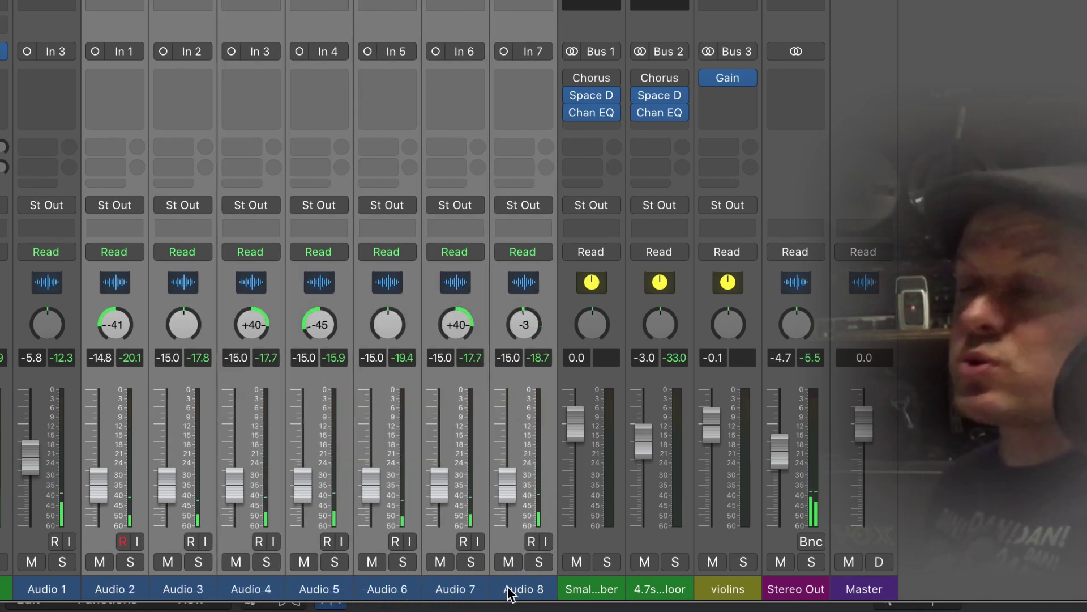
drag(91, 471, 116, 481)
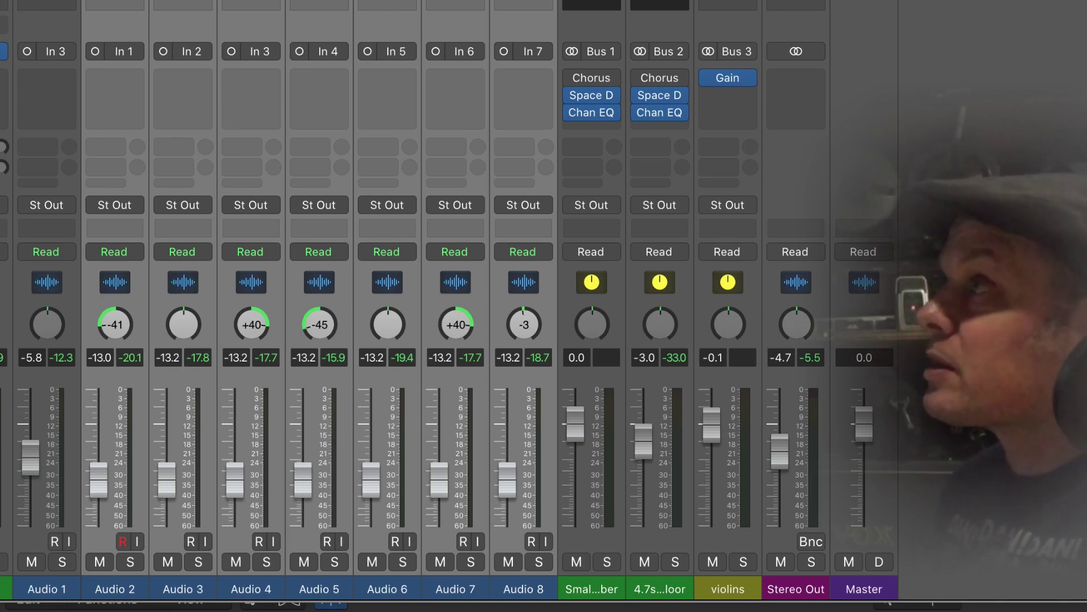
key(x)
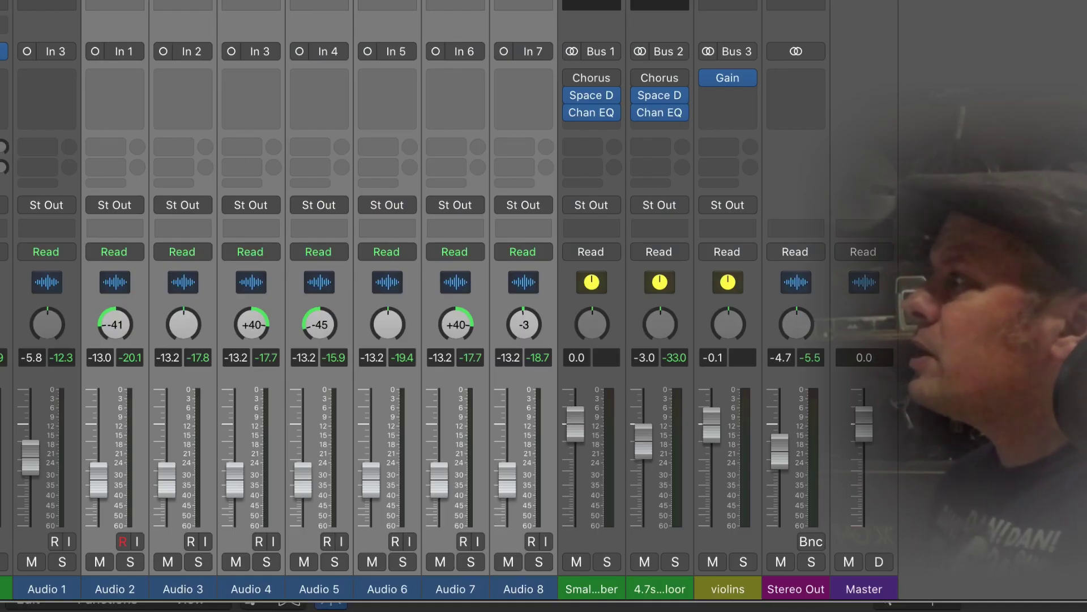
click(1044, 181)
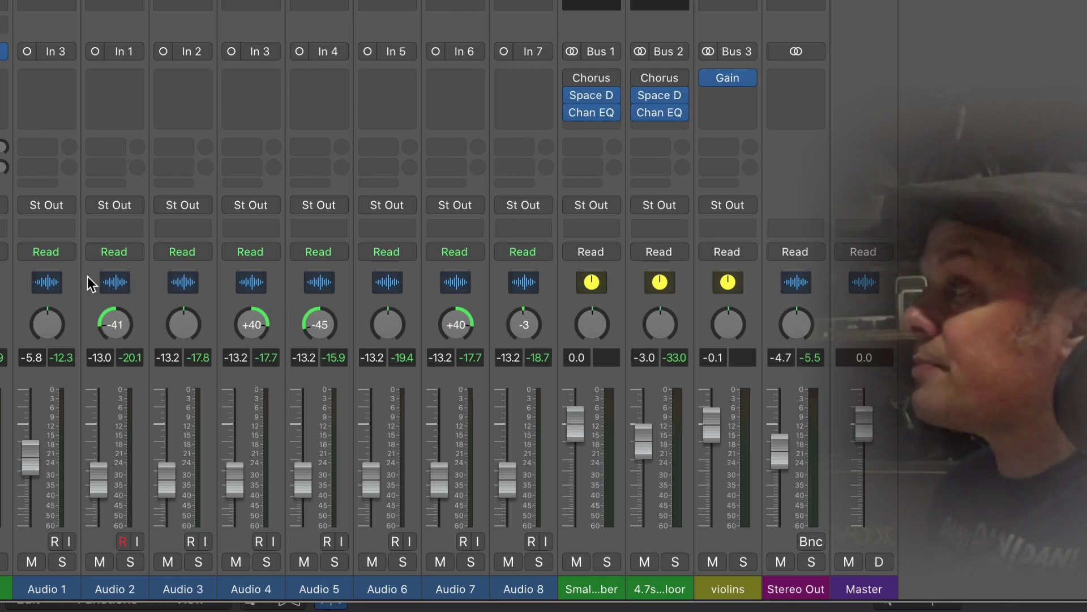
Step: Select Audio 2 through Audio 8 and add a send to Bus 2 (4.7s Prison Main Floor) on all of them
drag(113, 591, 513, 587)
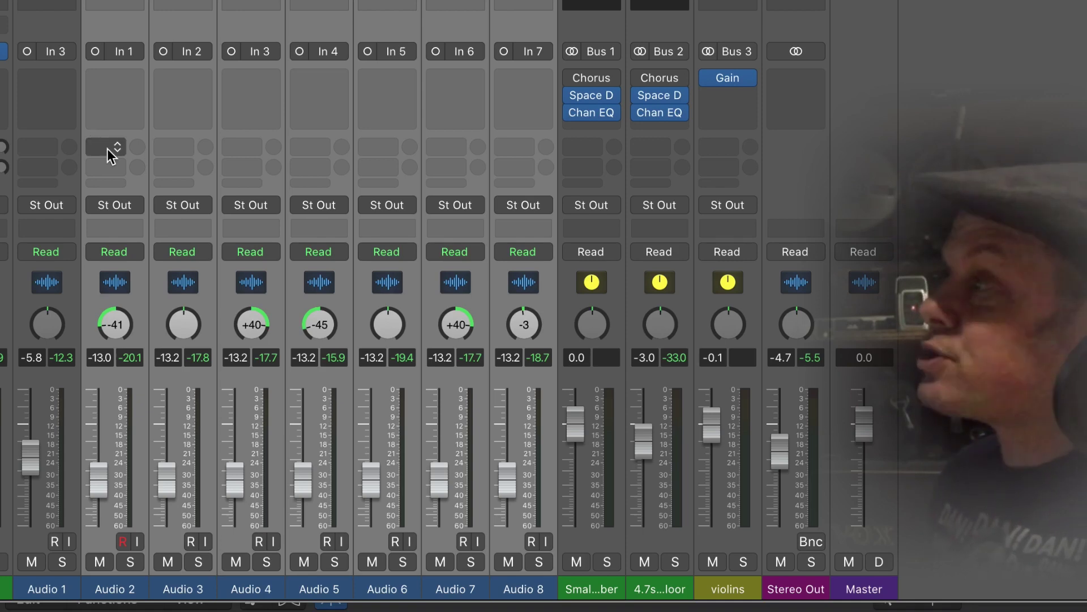
click(115, 146)
mouse_move(207, 182)
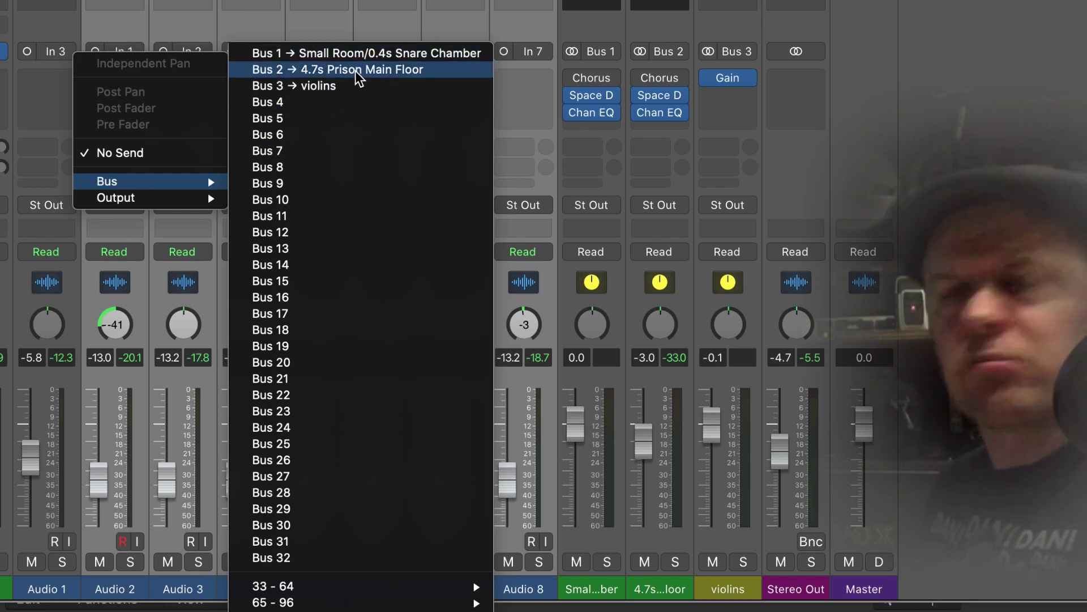
click(349, 69)
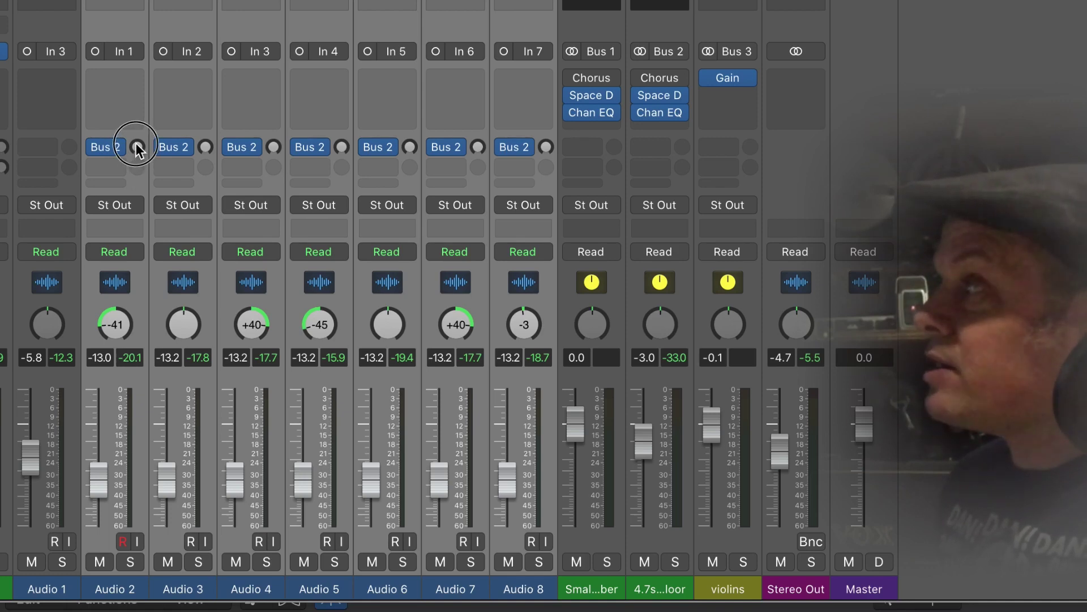
Step: Raise the Bus 2 send levels of Audio 2 through Audio 8 and set the 4.7s reverb channel's volume to 0.1 dB
drag(135, 143, 129, 111)
drag(647, 441, 645, 413)
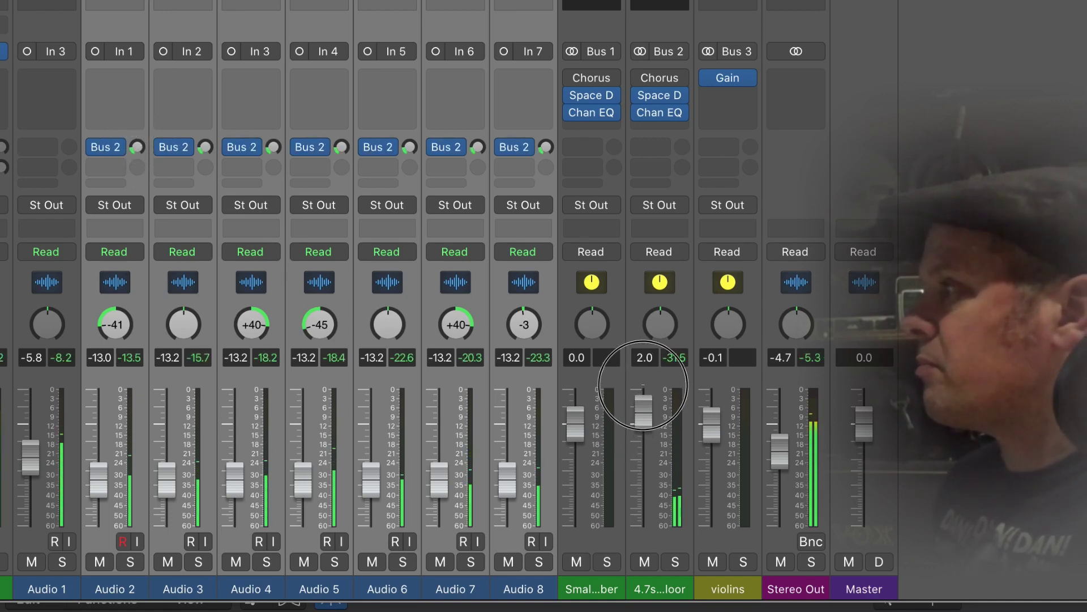
drag(136, 145, 133, 116)
drag(648, 414, 647, 422)
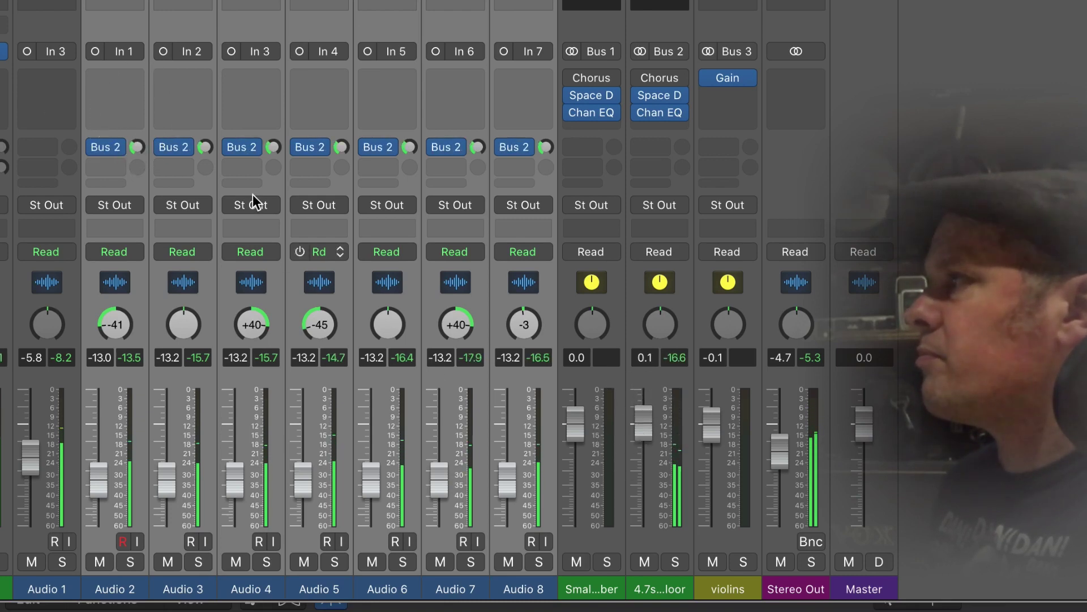
drag(135, 146, 138, 114)
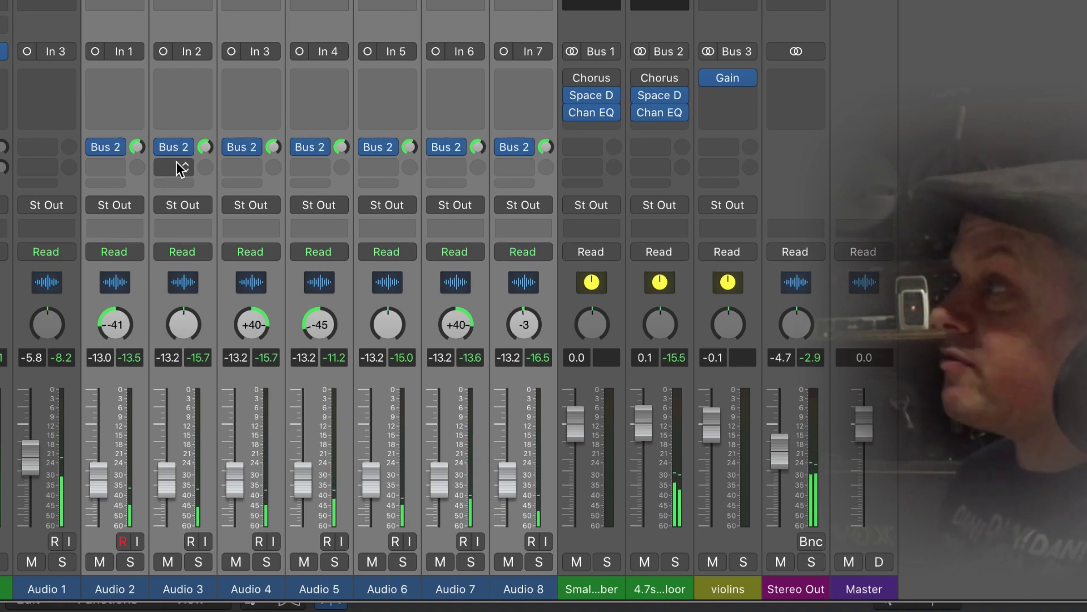
Step: Switch the Bus 2 sends of Audio 2 through Audio 8 to Pre Fader and lower those channels' volumes to -∞
click(114, 149)
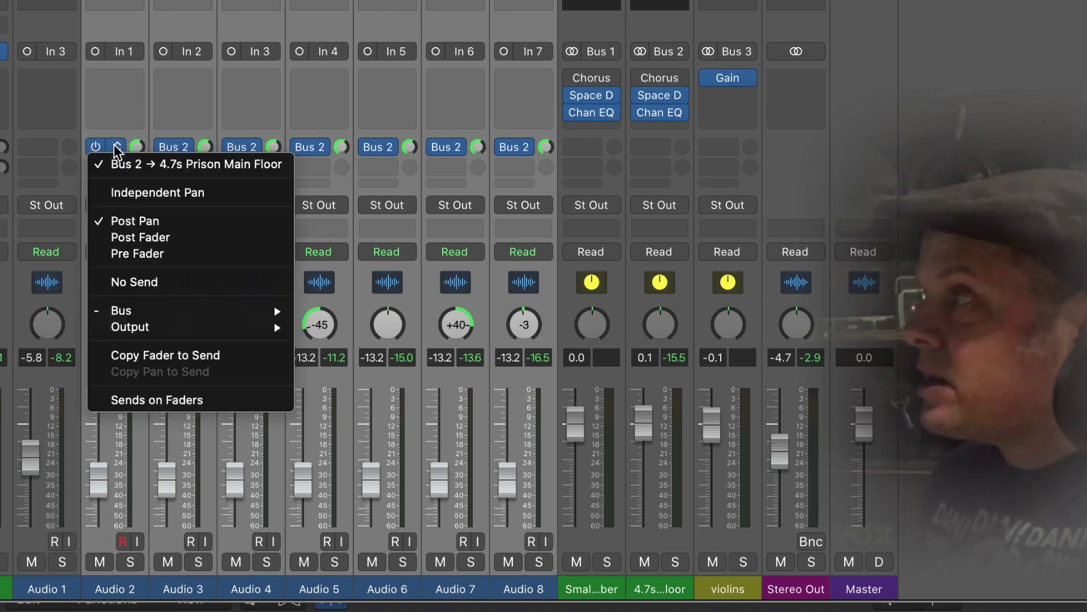
click(170, 253)
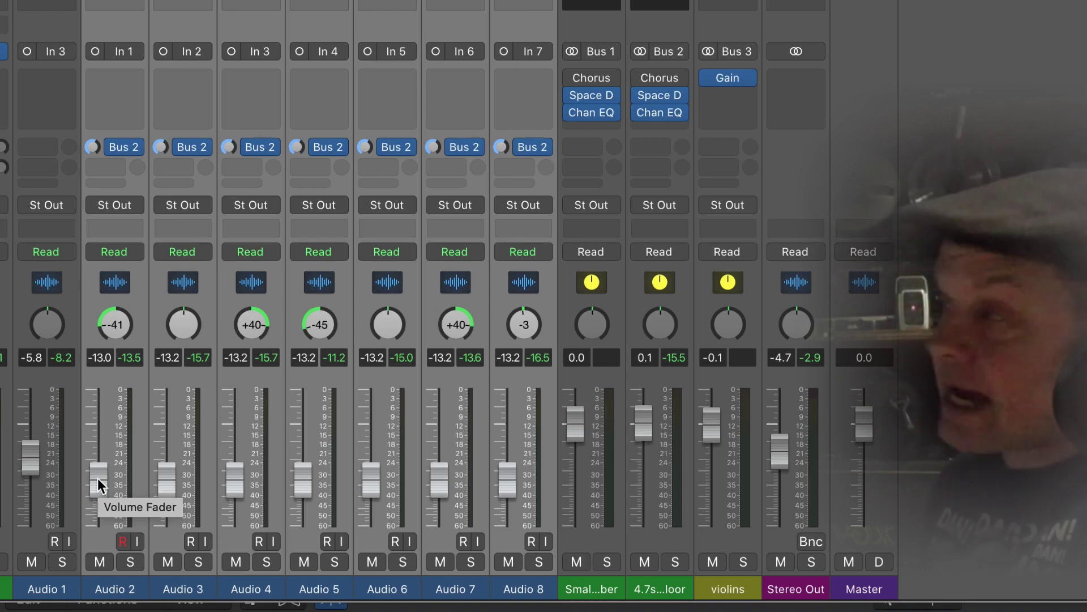
drag(97, 478, 97, 524)
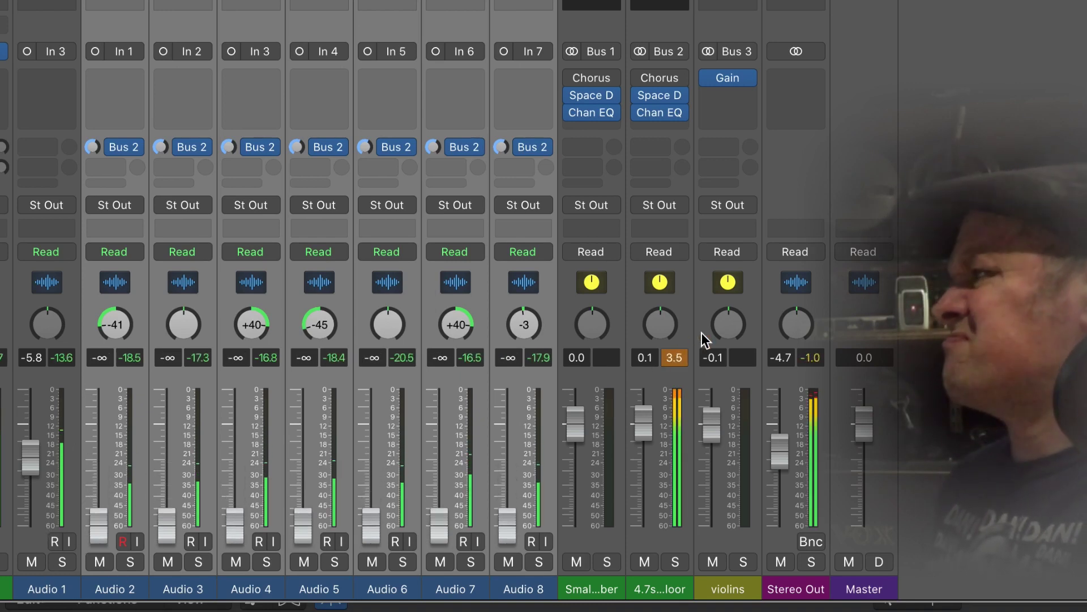
Step: Lower the 4.7s reverb channel to -3.9 dB and raise Audio 2 through Audio 8 together to -3.9 dB
drag(648, 422, 635, 472)
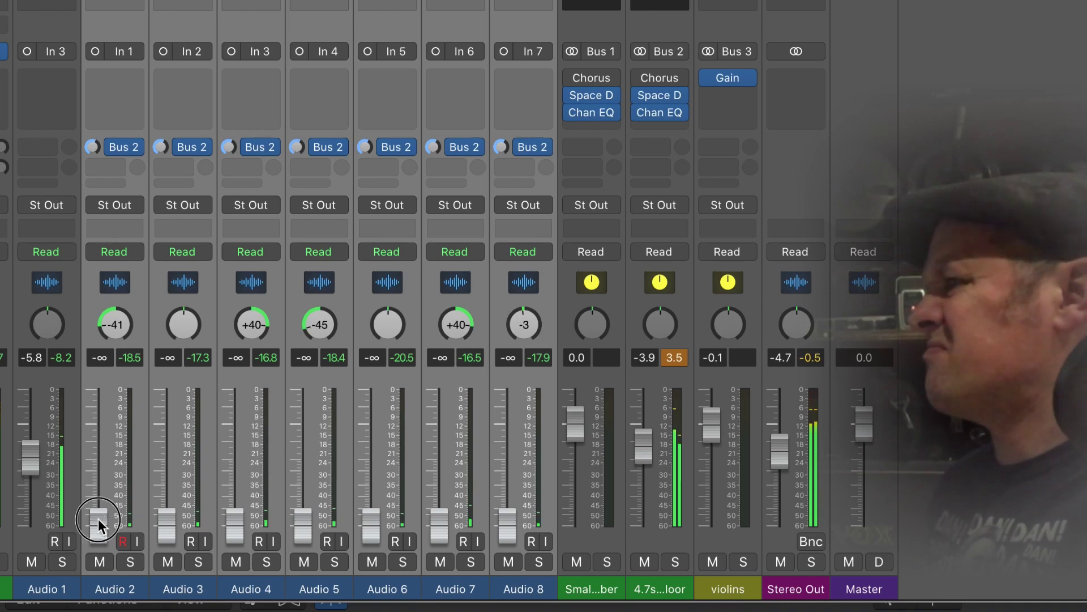
drag(97, 517, 98, 445)
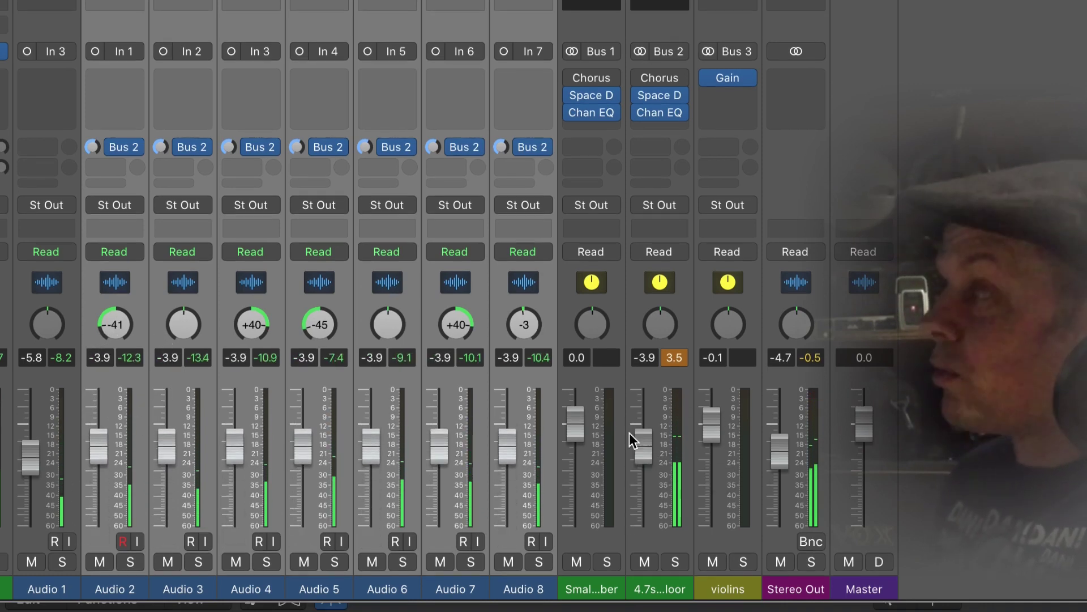
Step: Switch the Bus 2 sends of Audio 2 through Audio 8 to Post Fader
click(137, 146)
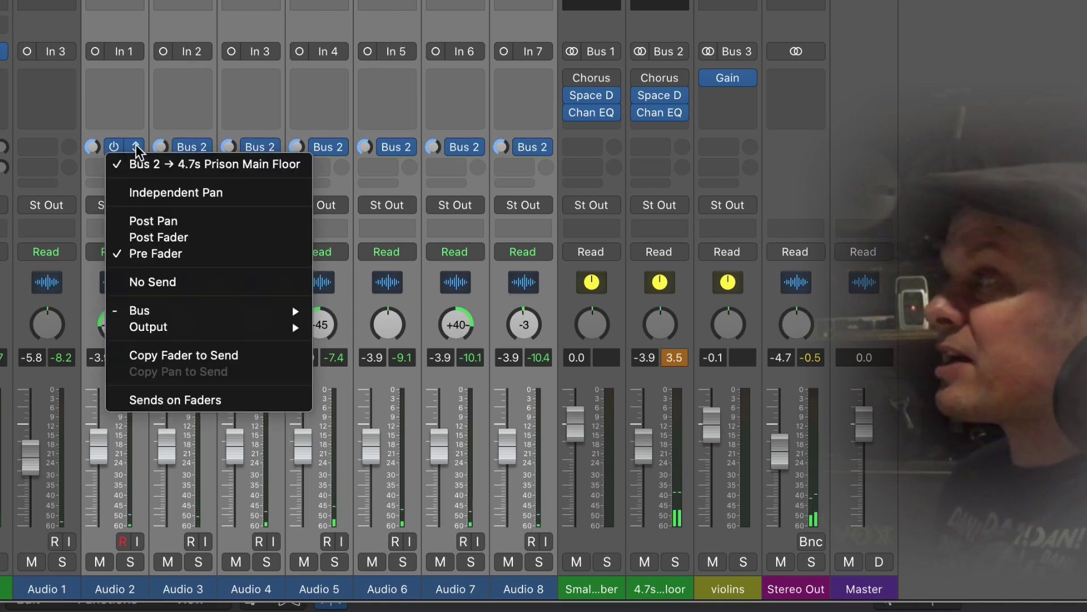
click(164, 238)
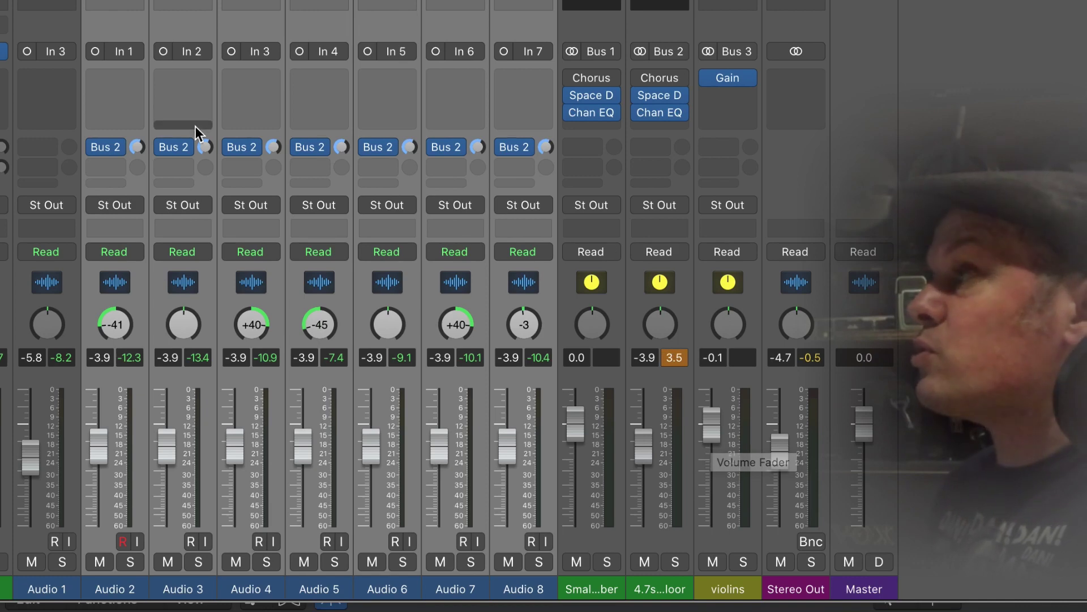
Step: Turn the Bus 2 sends of Audio 2 through Audio 8 down to -∞ and remove them with No Send
mouse_move(120, 148)
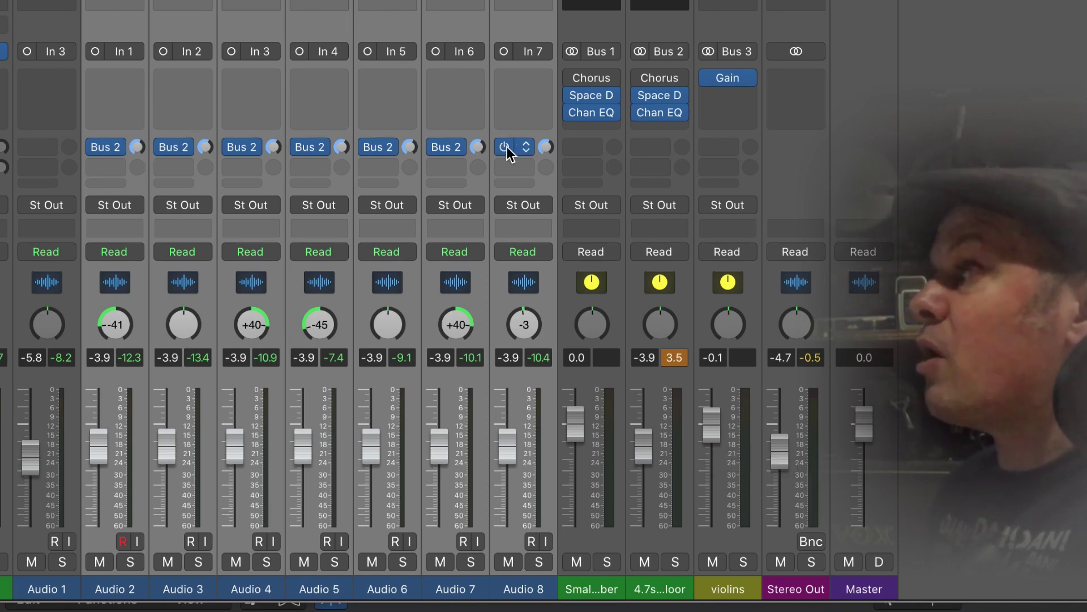
drag(137, 149, 145, 154)
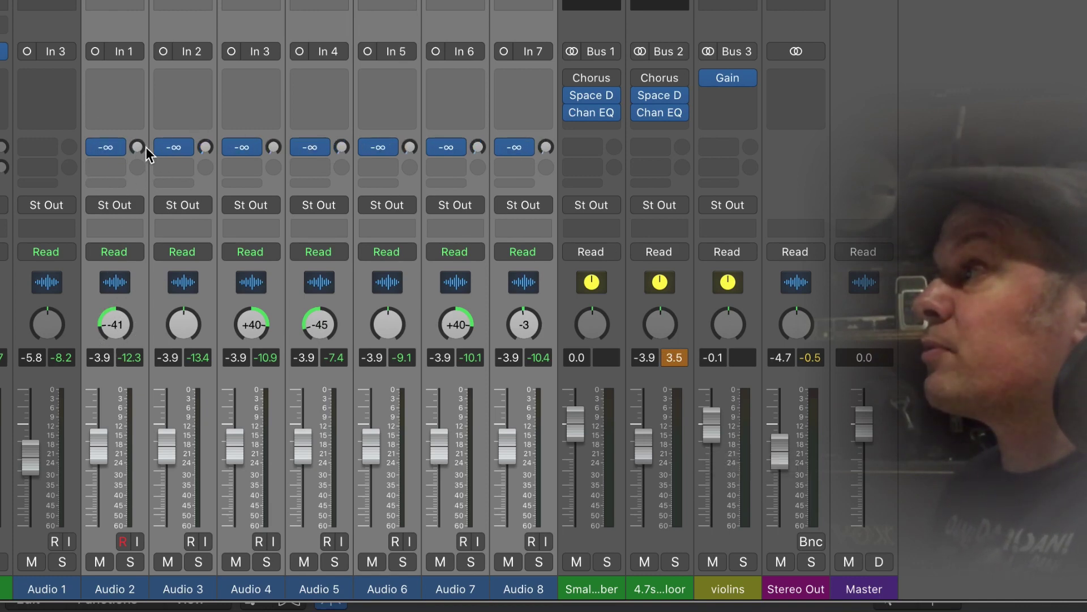
click(107, 149)
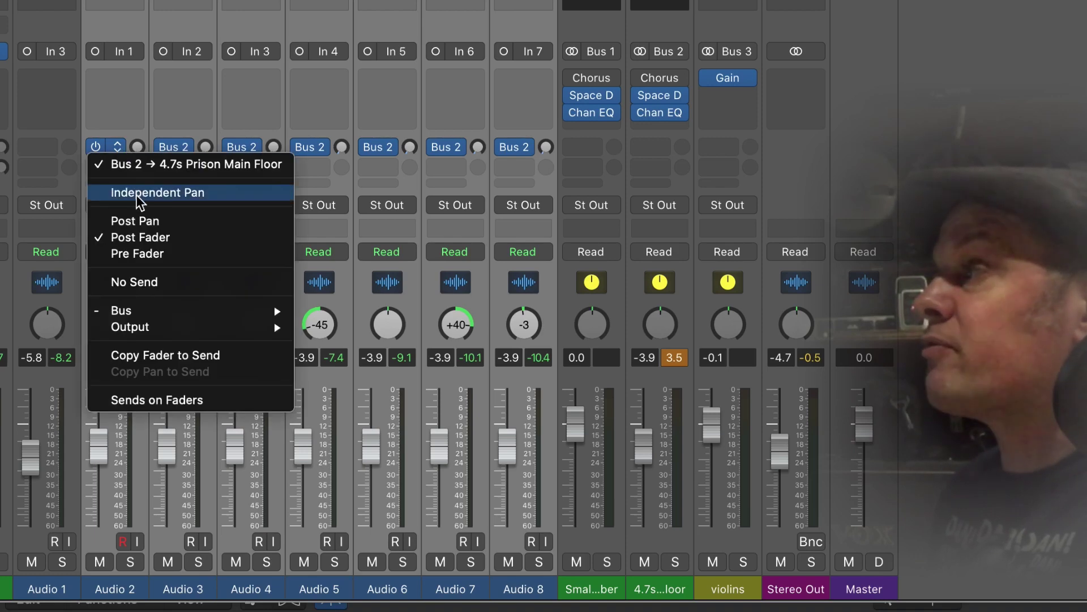
click(155, 287)
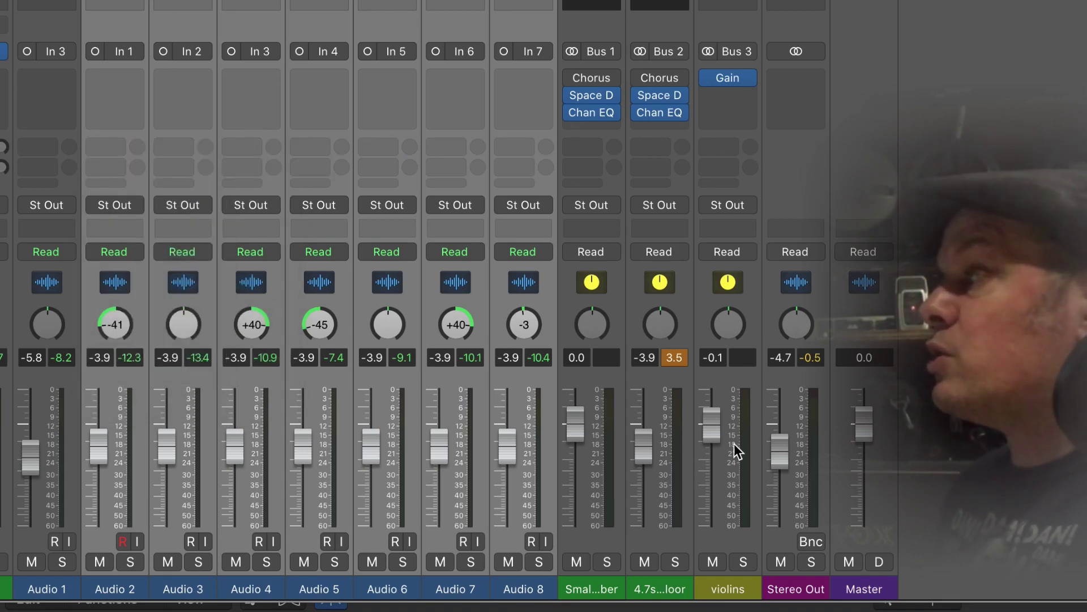
Step: Add a Bus 2 reverb send on the violins channel and lower the channel's volume to -38.0 dB
mouse_move(712, 427)
mouse_down()
mouse_move(712, 451)
mouse_move(718, 426)
mouse_up()
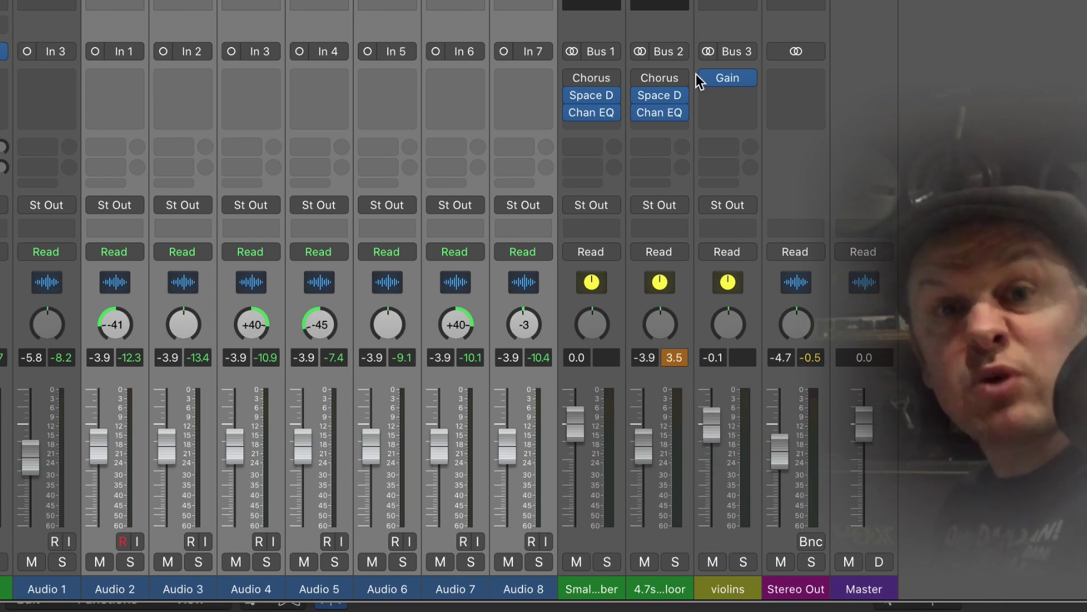
click(746, 102)
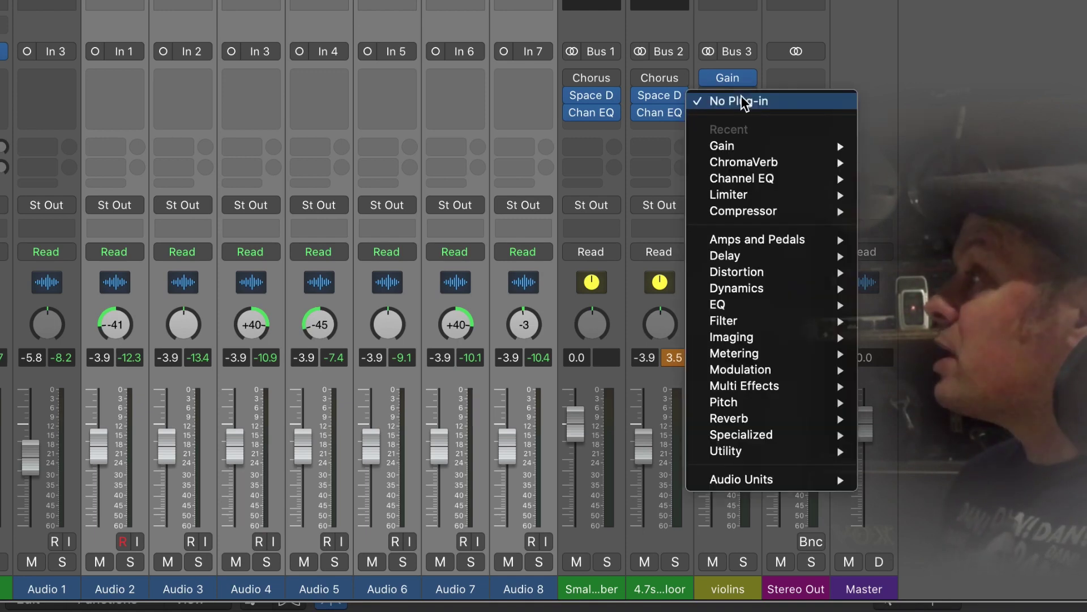
click(833, 101)
click(723, 145)
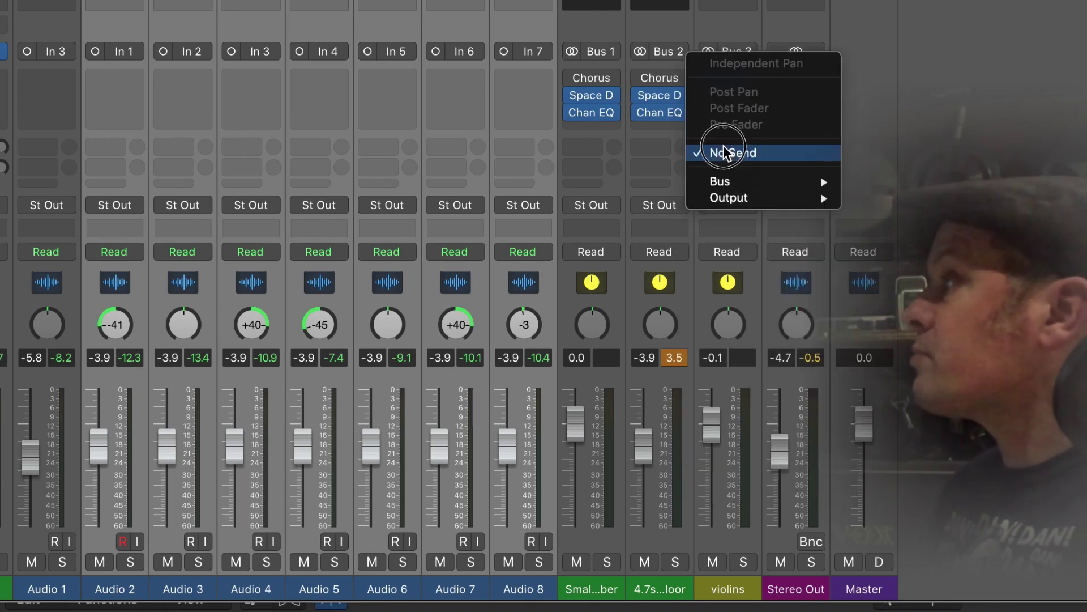
mouse_move(728, 181)
click(909, 71)
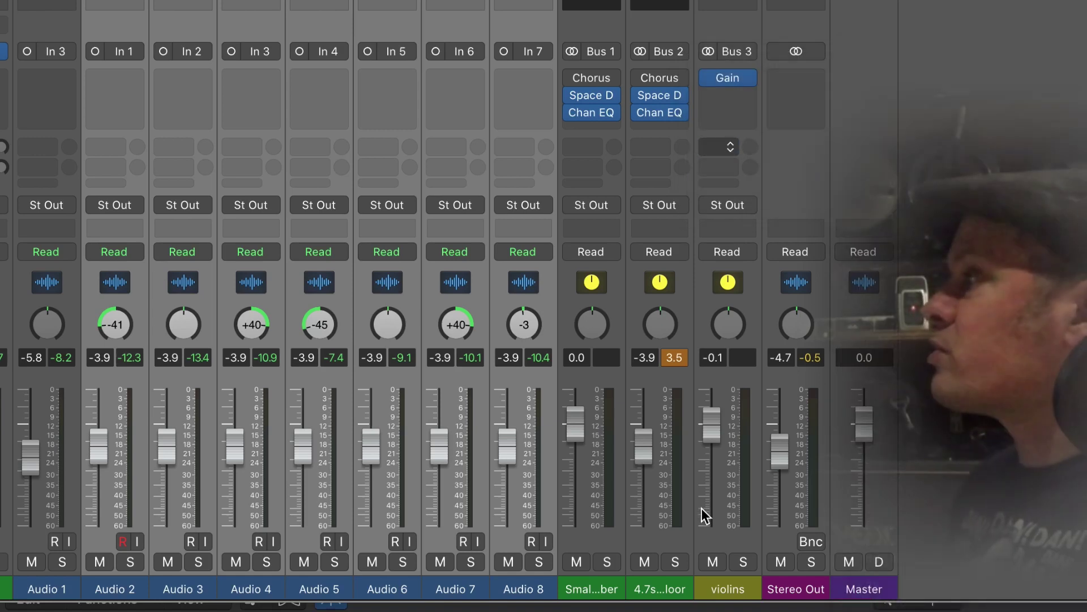
drag(709, 422, 711, 512)
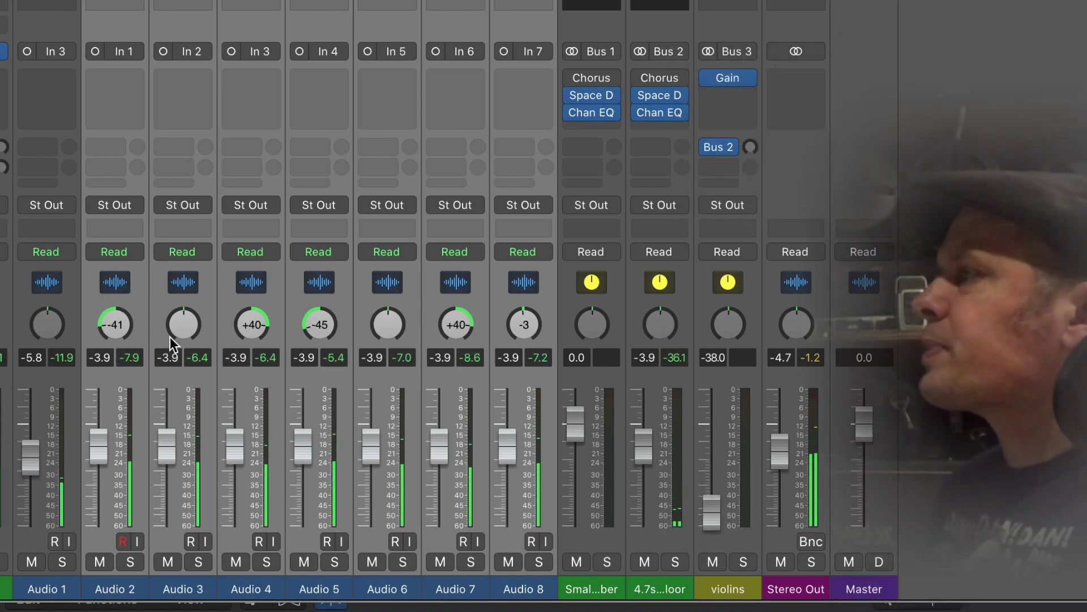
Step: Route the outputs of Audio 2 through Audio 8 to Bus 3 (violins) and raise the violins channel to 0.6 dB during playback
click(118, 207)
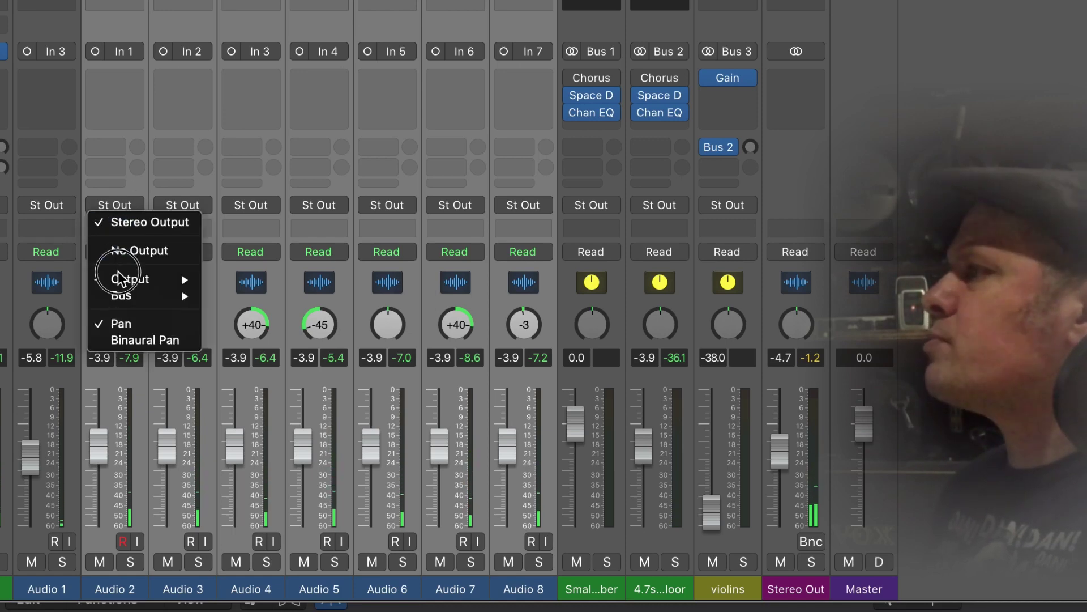
mouse_move(184, 297)
click(331, 88)
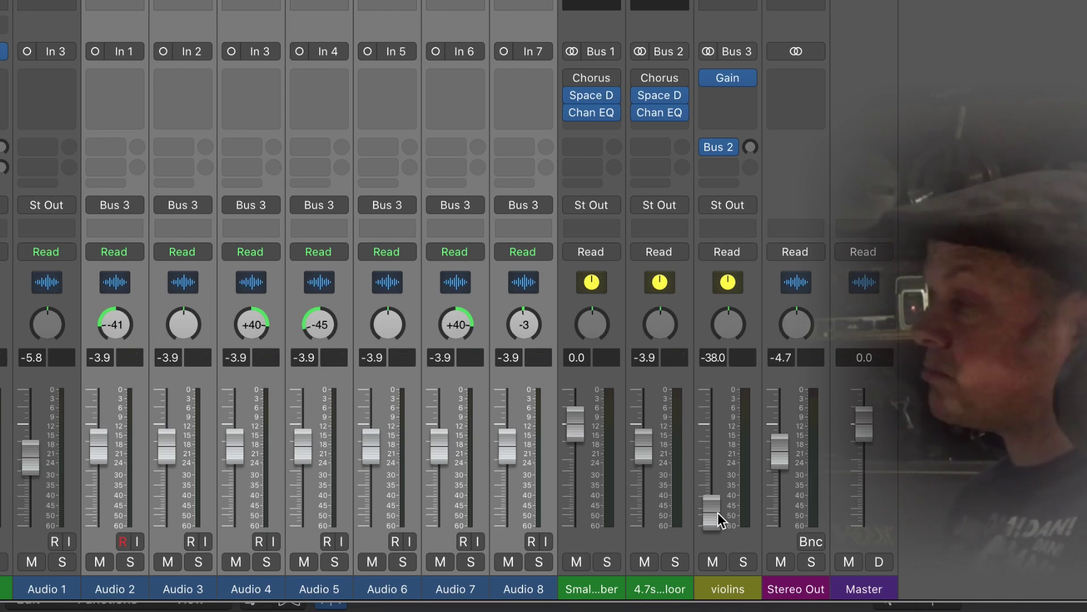
key(space)
drag(718, 518, 712, 416)
Step: Raise Audio 2 through Audio 8 together to -0.2 dB and set the violins channel's volume to 0.8 dB
mouse_move(723, 76)
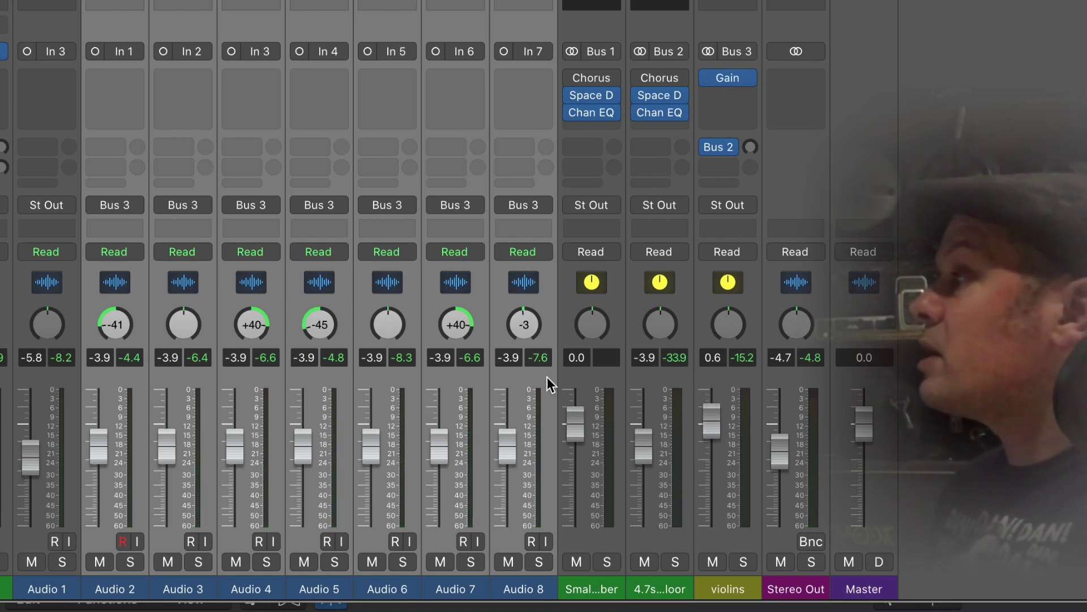
drag(506, 450, 504, 412)
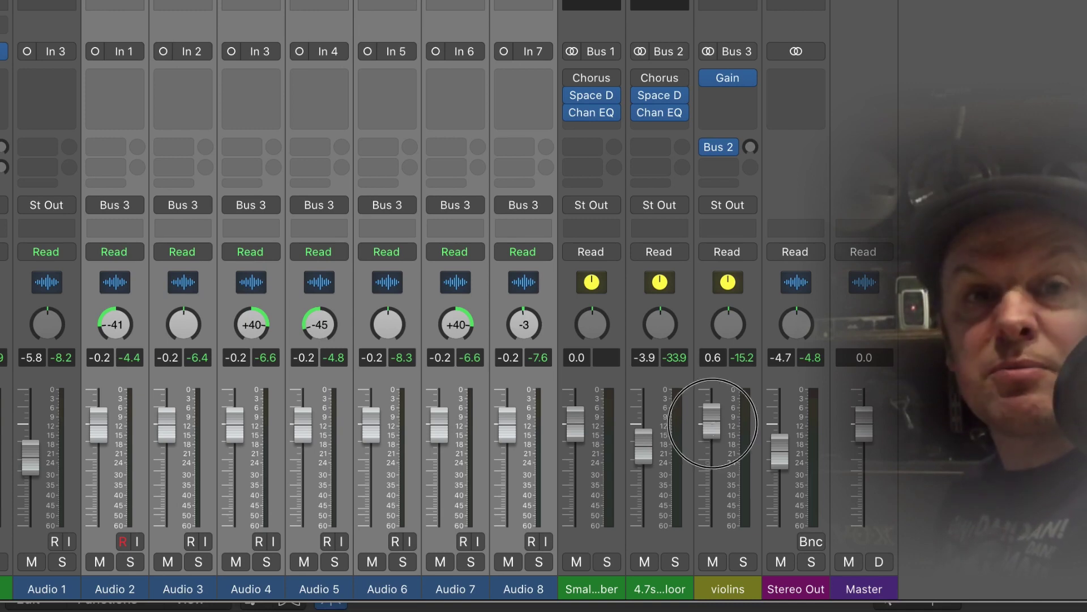
mouse_move(713, 422)
mouse_down()
mouse_move(713, 438)
mouse_move(723, 422)
mouse_move(690, 599)
mouse_move(719, 372)
mouse_move(714, 409)
mouse_up()
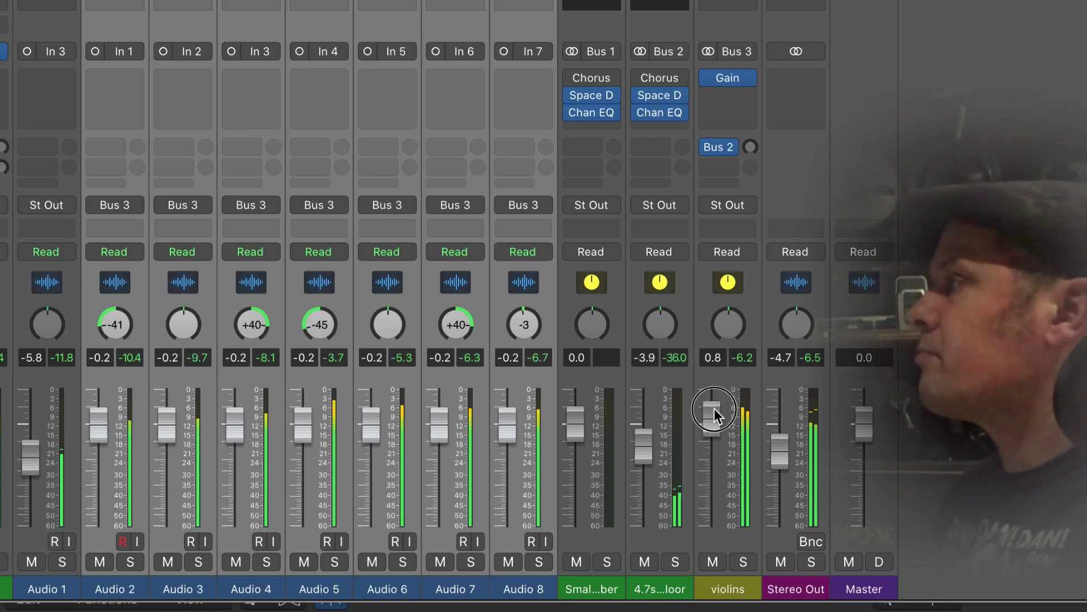
Step: Try different levels on the violins channel's Bus 2 send and turn it fully back down
drag(749, 144, 746, 106)
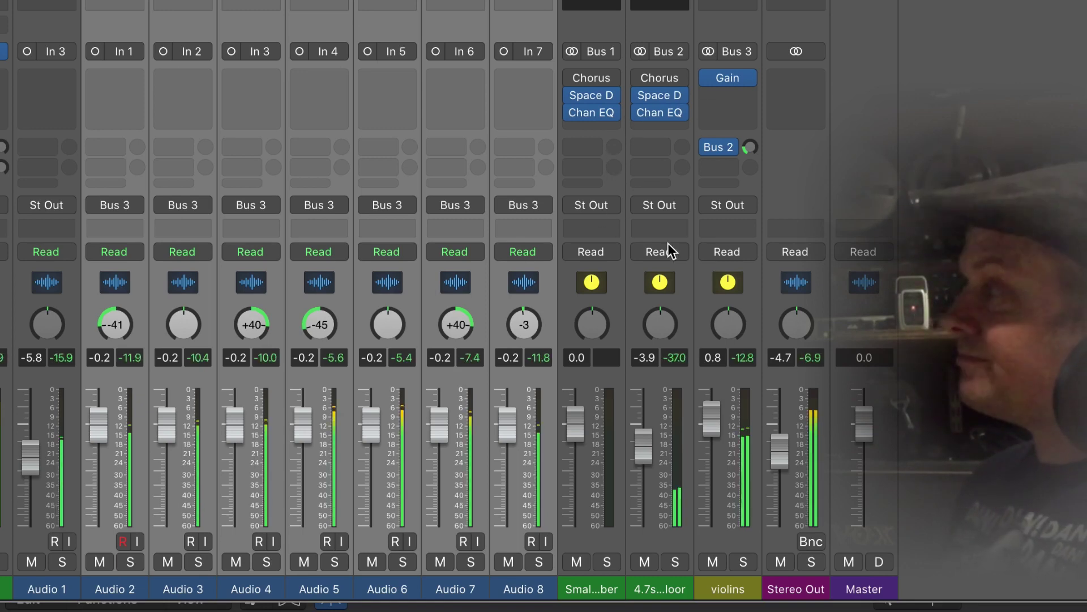
drag(750, 147, 743, 221)
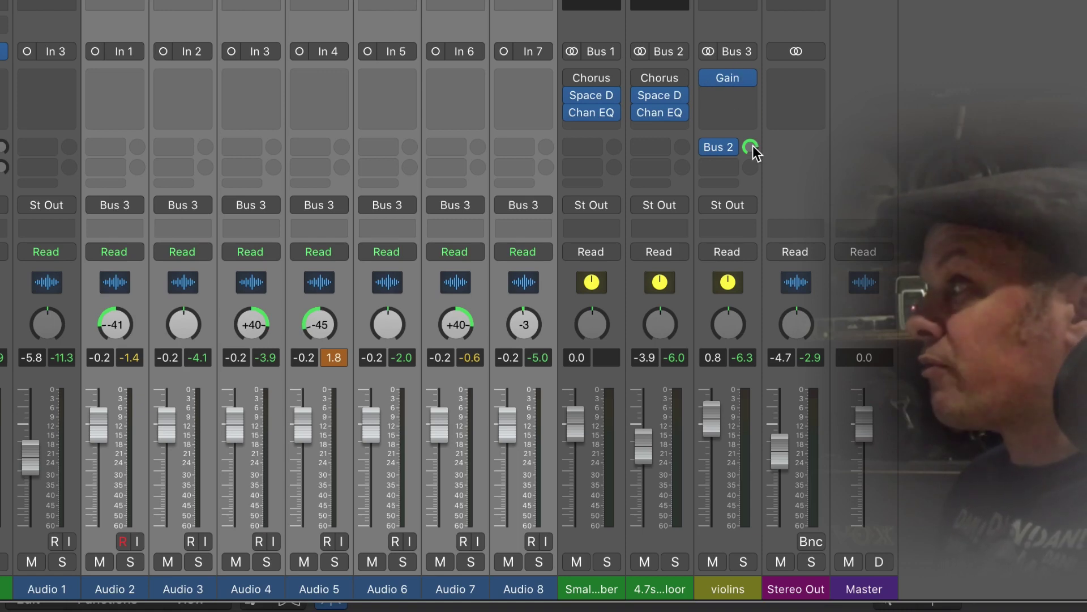
drag(750, 147, 787, 497)
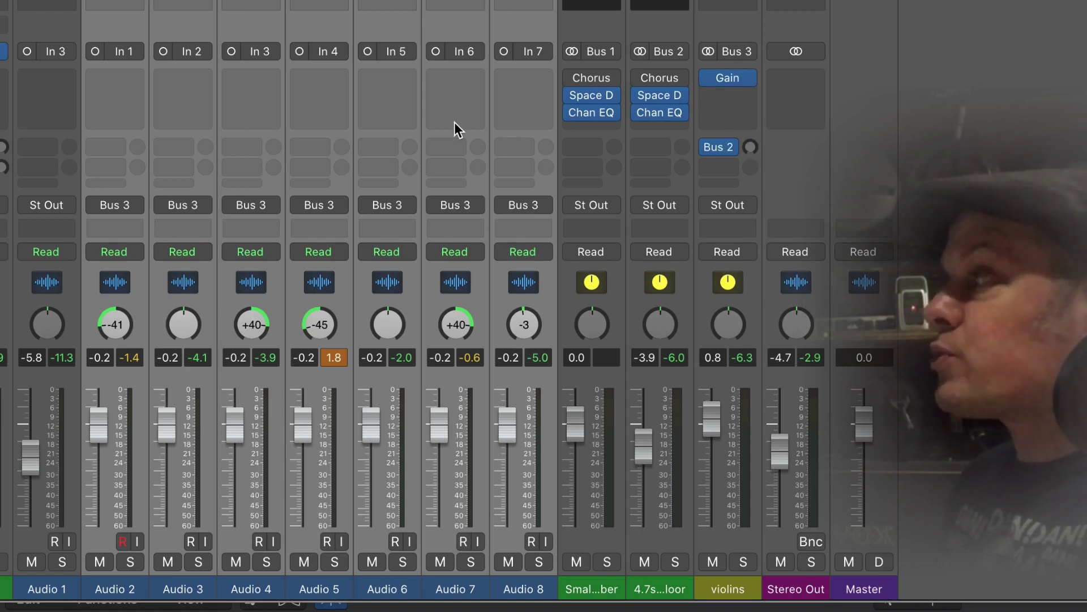
Step: Route the outputs of Audio 2 through Audio 8 back to Stereo Output
click(115, 206)
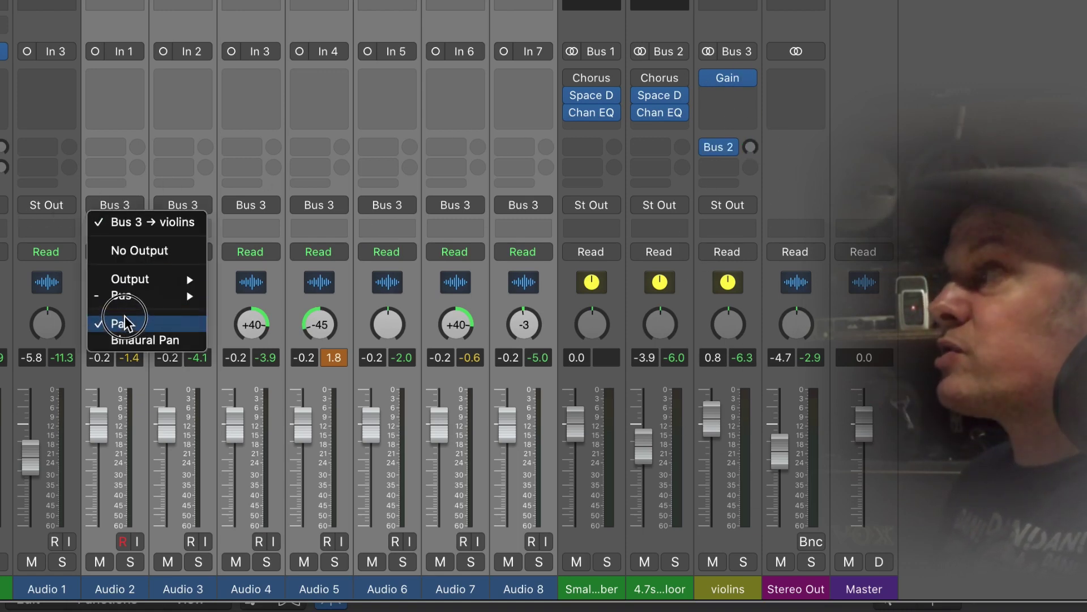
mouse_move(130, 277)
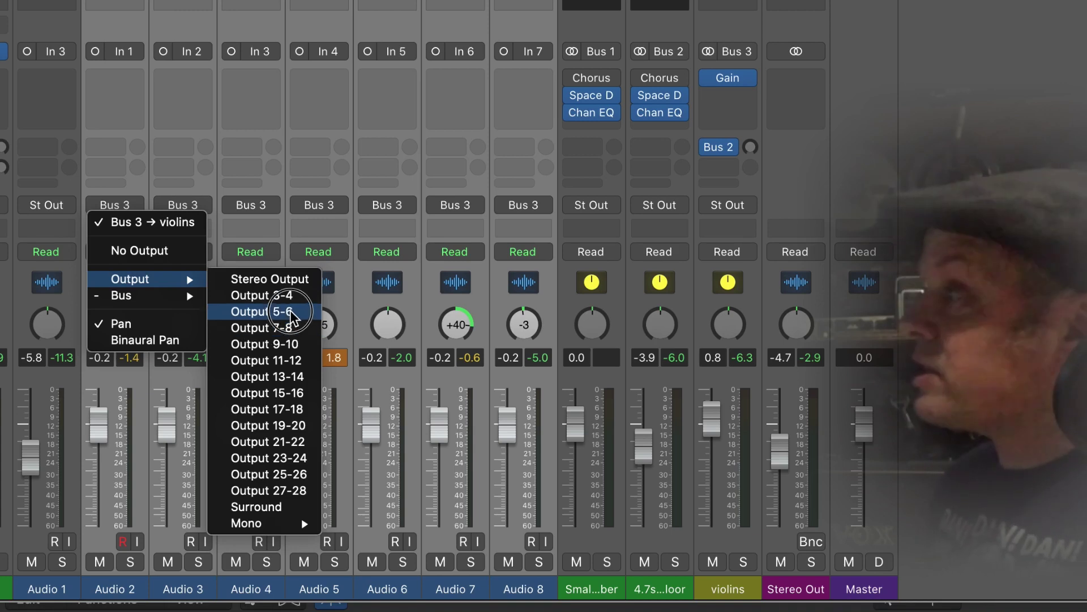
click(286, 279)
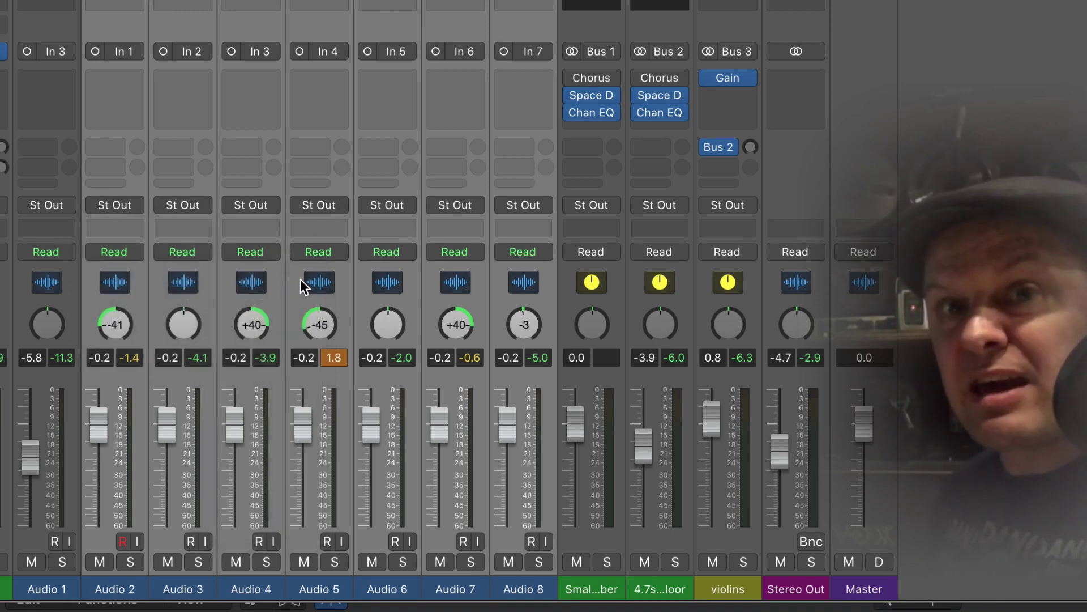